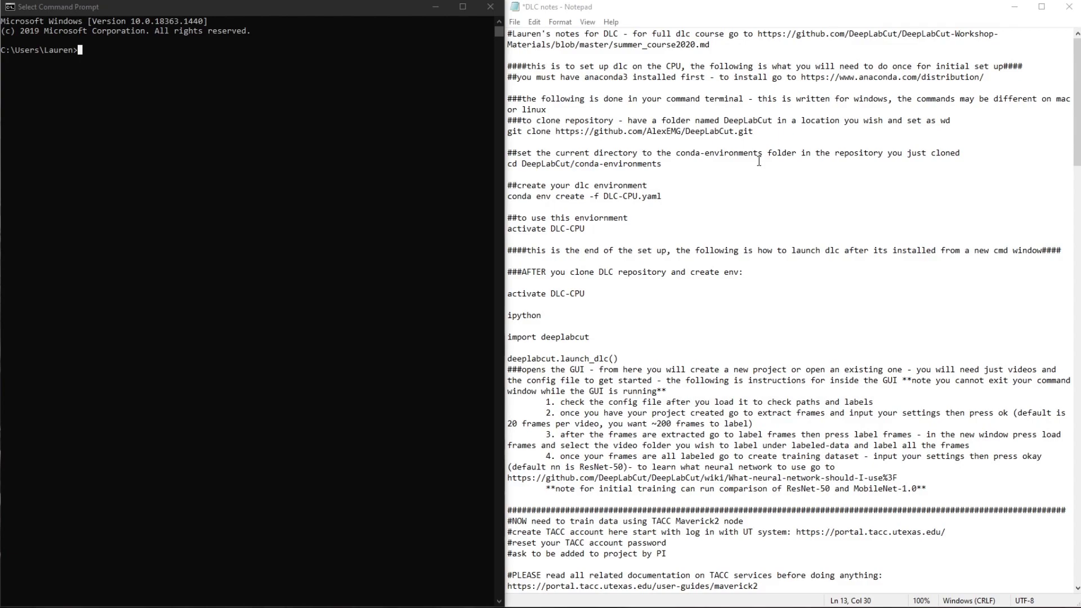
Highlight the course link, the word CPU and 'for windows' in the setup notes
click(711, 44)
drag(712, 44, 758, 40)
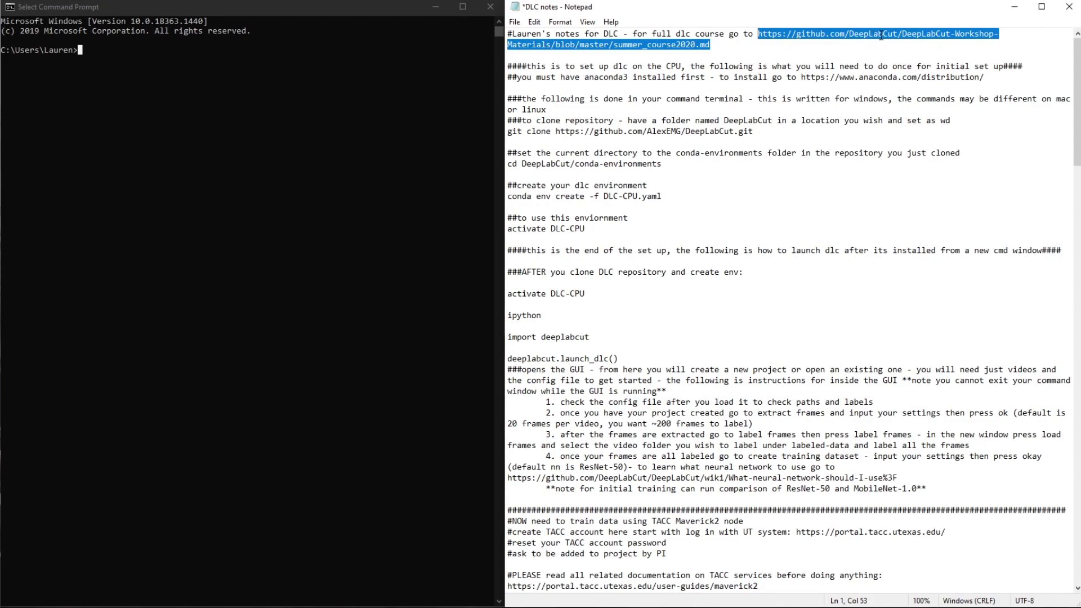
click(831, 68)
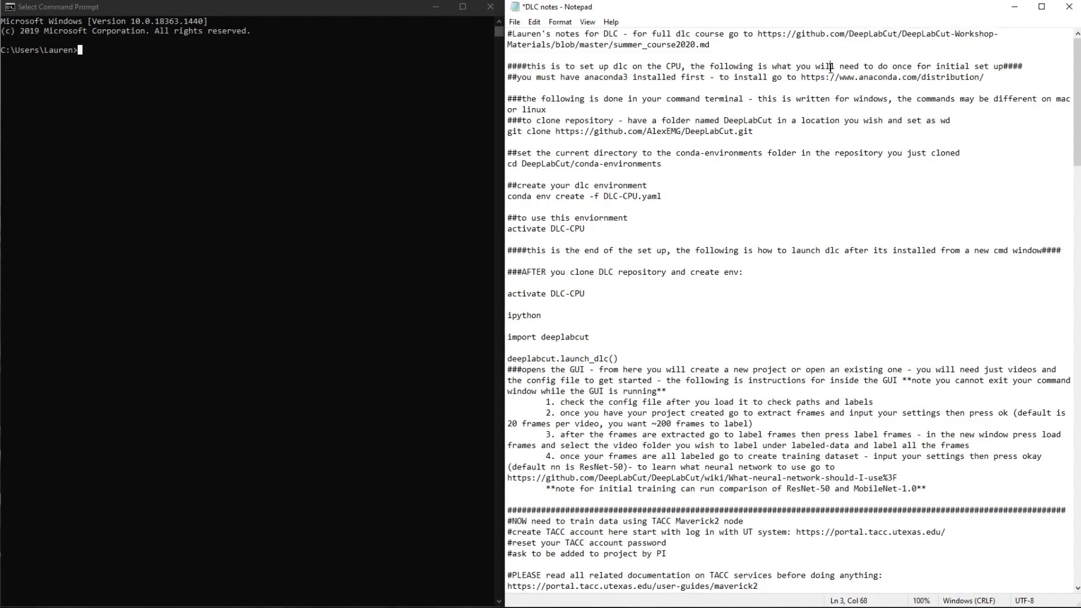
double_click(676, 68)
drag(890, 100, 836, 99)
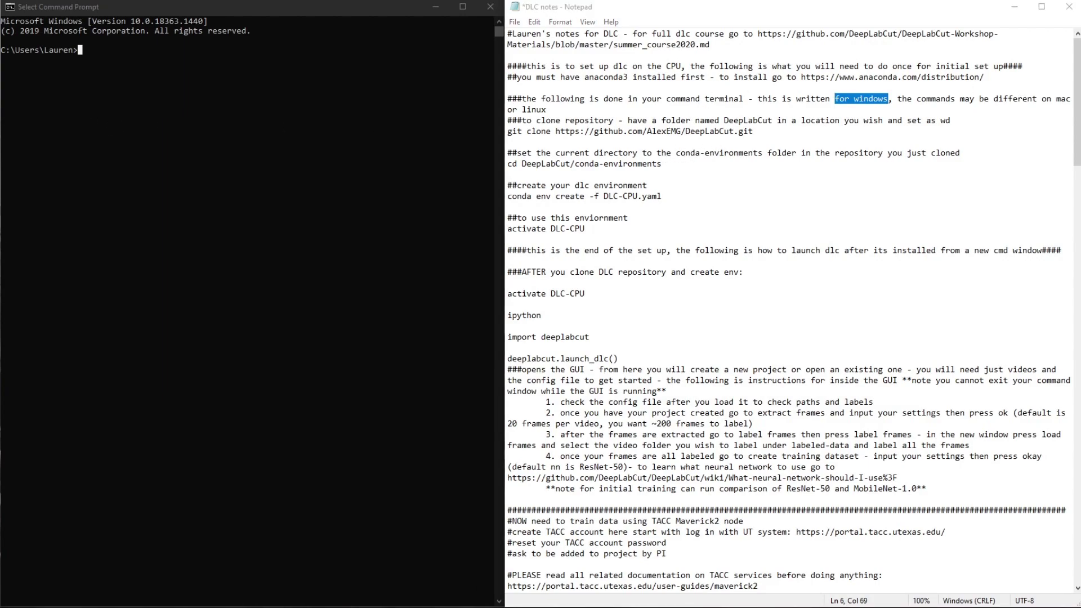
Close the empty dlc folder window
key(super+e)
drag(791, 2, 734, 245)
click(996, 244)
drag(765, 127, 508, 132)
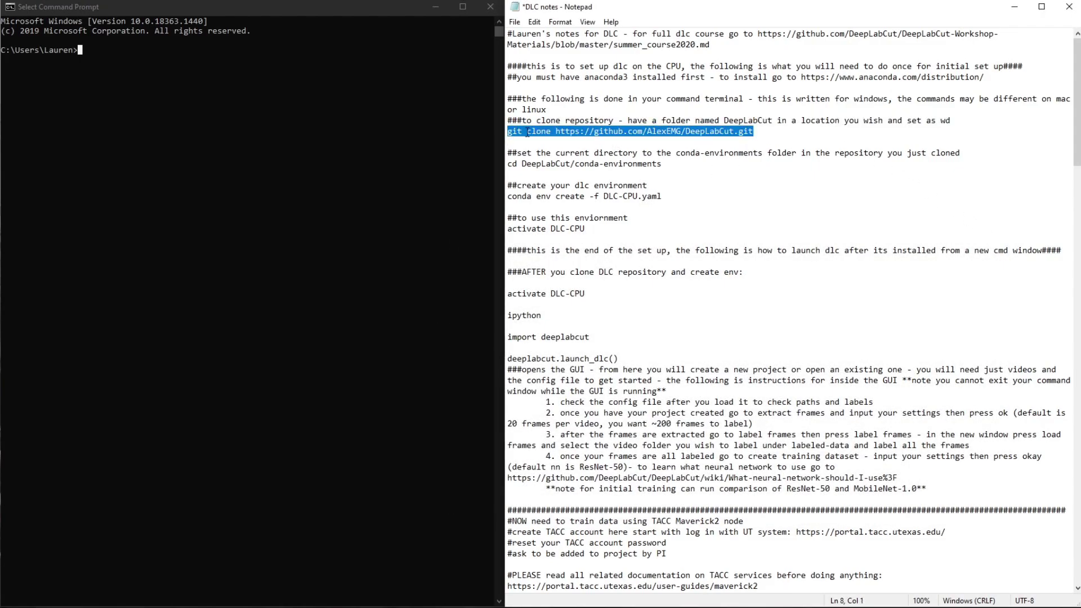
right_click(527, 133)
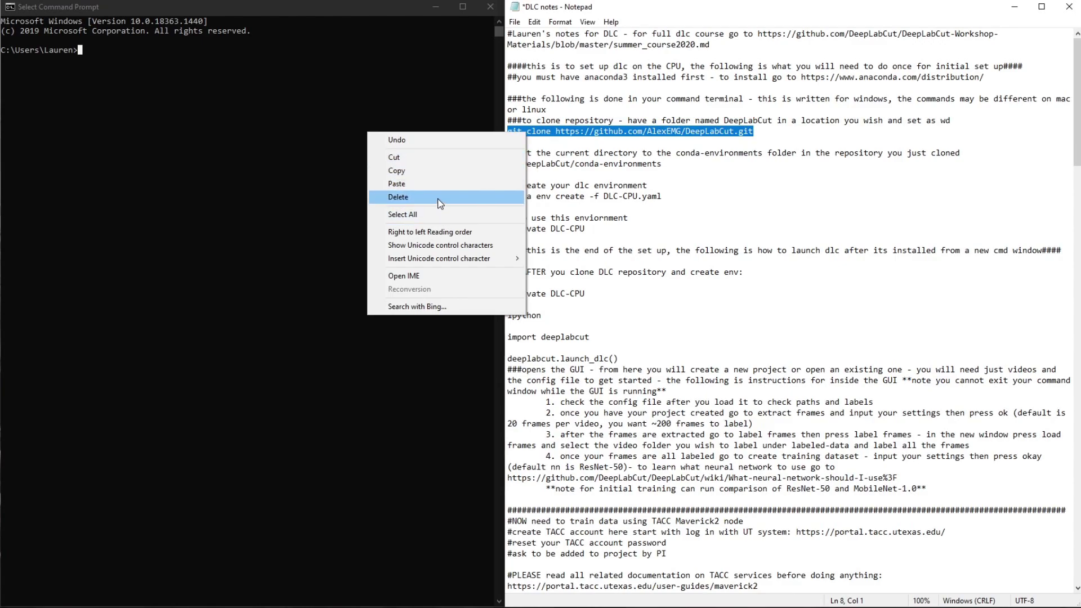
click(438, 172)
click(261, 103)
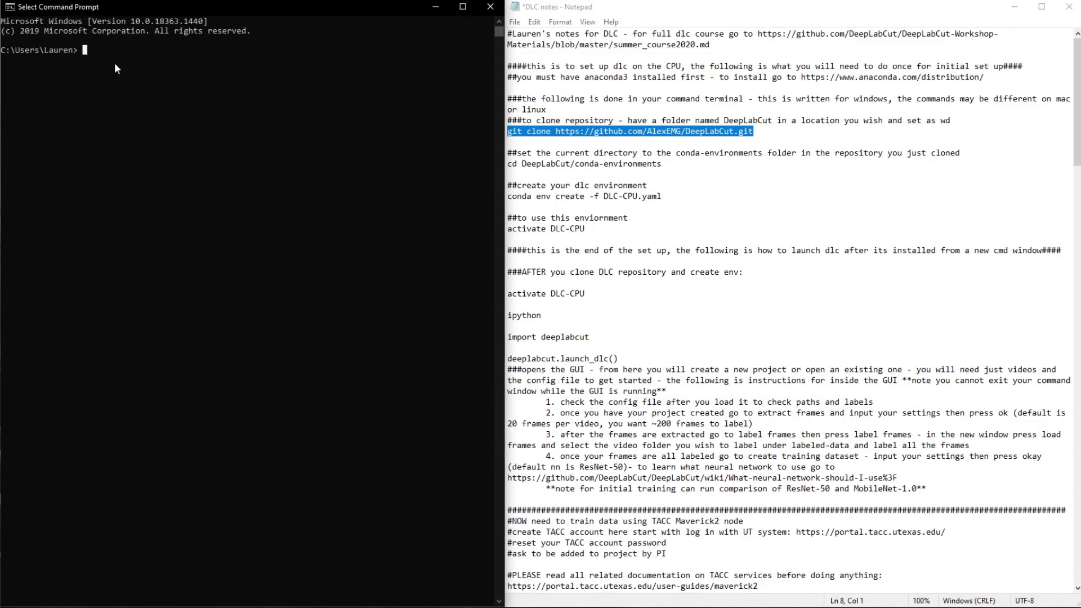
Change into the Desktop dlc folder with cd desktop and cd dlc
text(cd desktop)
key(Return)
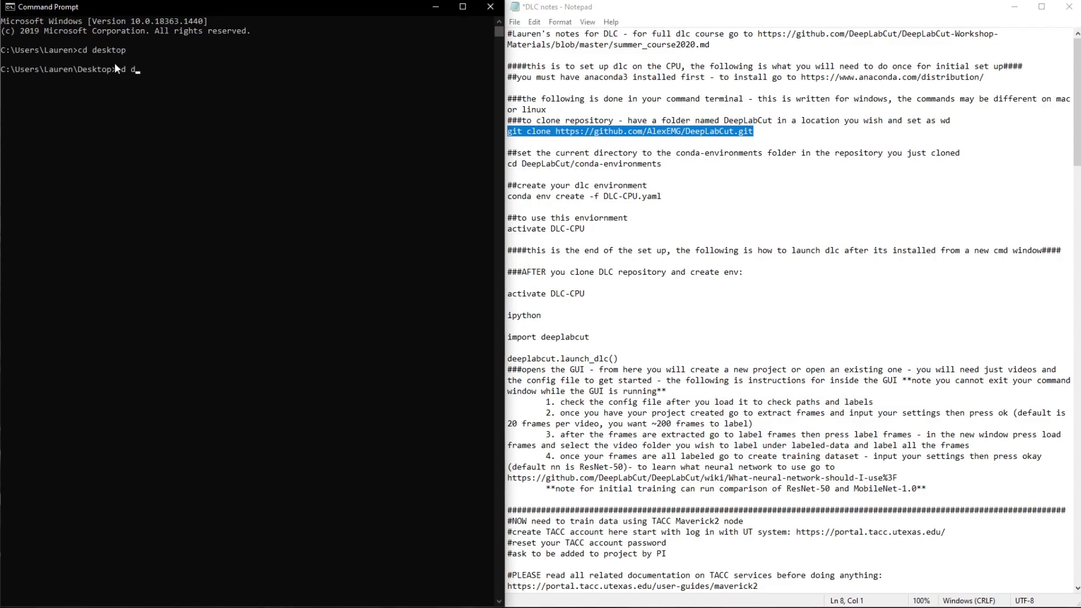
text(cd dlc)
key(Return)
Run the pasted git clone command, then select the cd conda-environments line in the notes
key(ctrl+v)
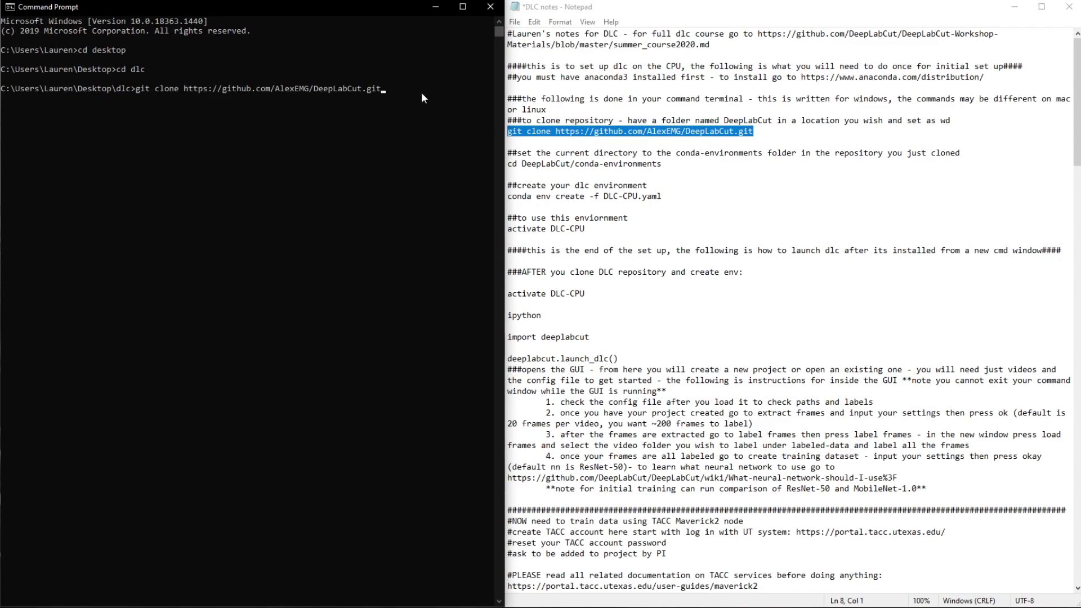
key(Return)
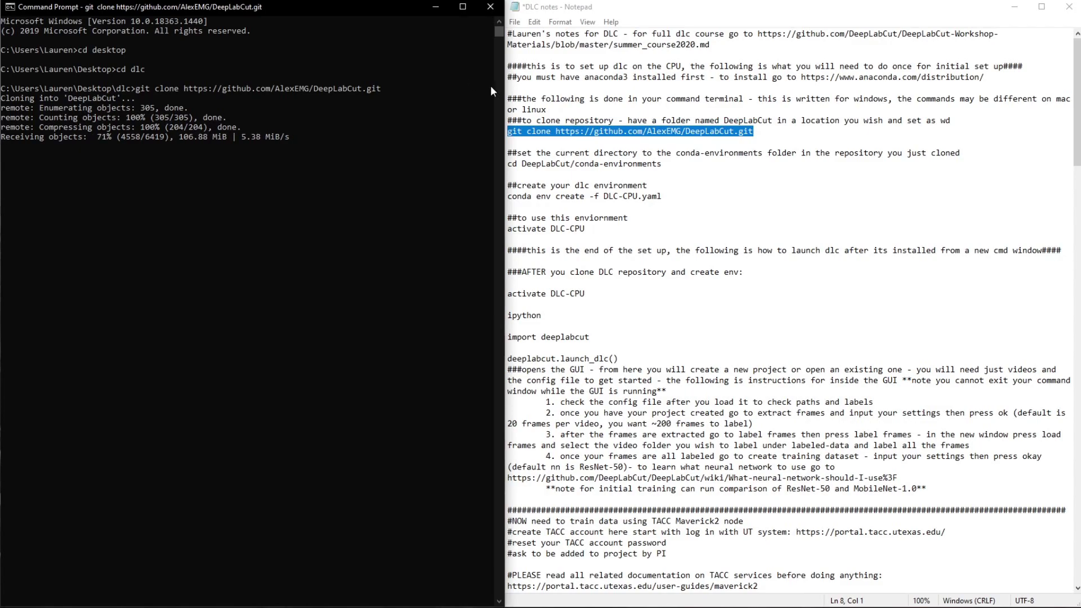
drag(663, 164, 507, 164)
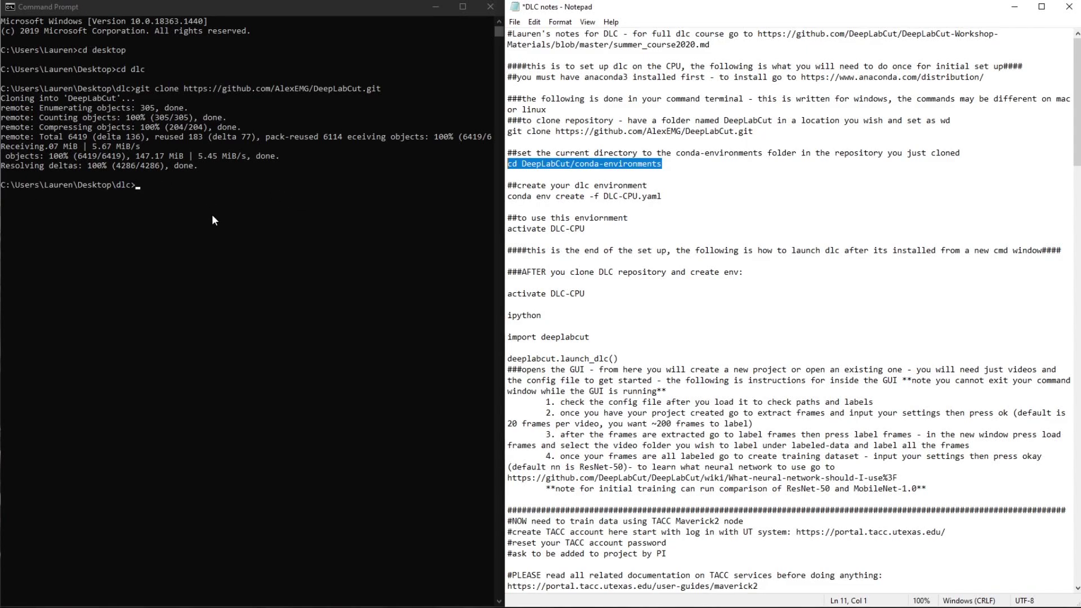
key(alt+Tab)
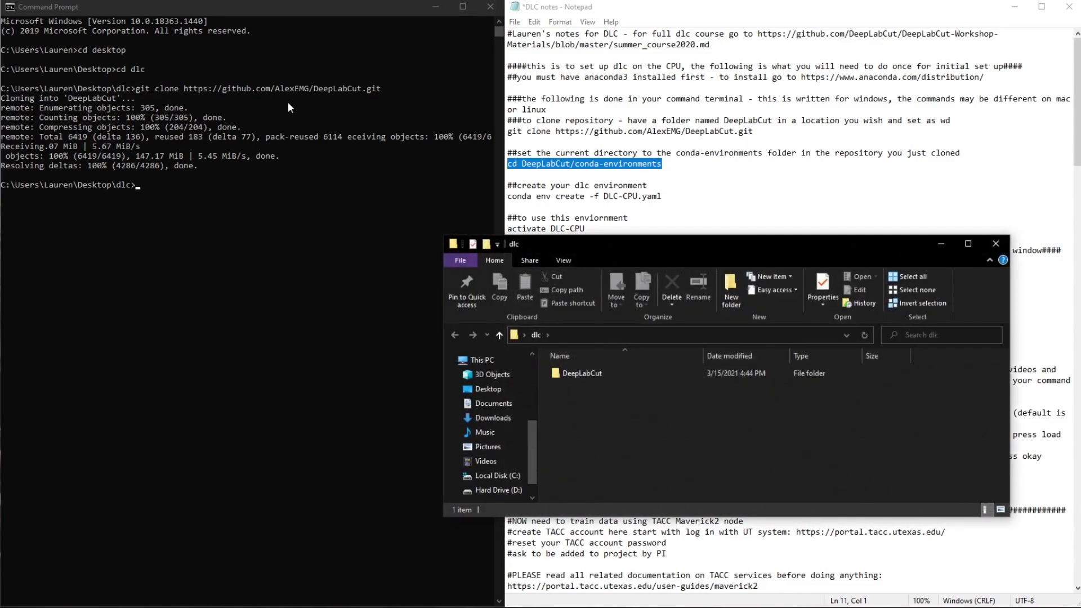
drag(588, 242, 478, 130)
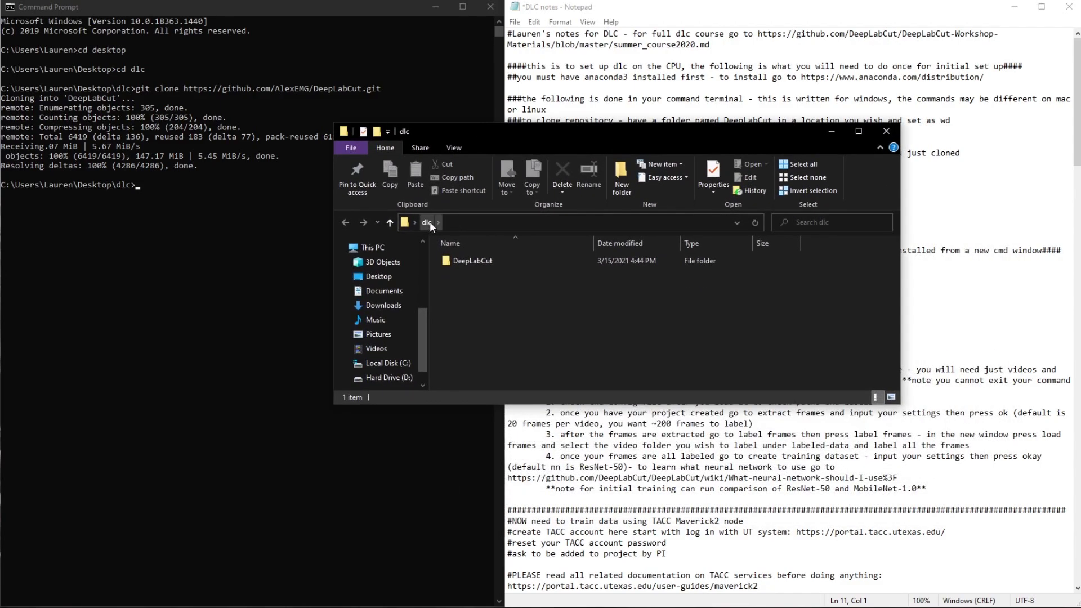
double_click(472, 262)
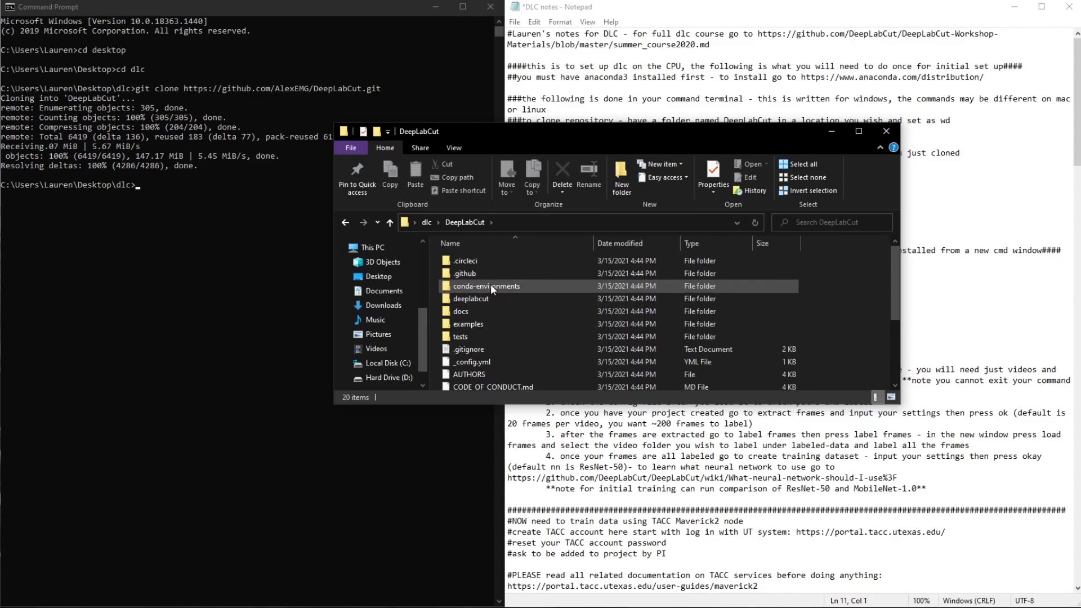
click(887, 131)
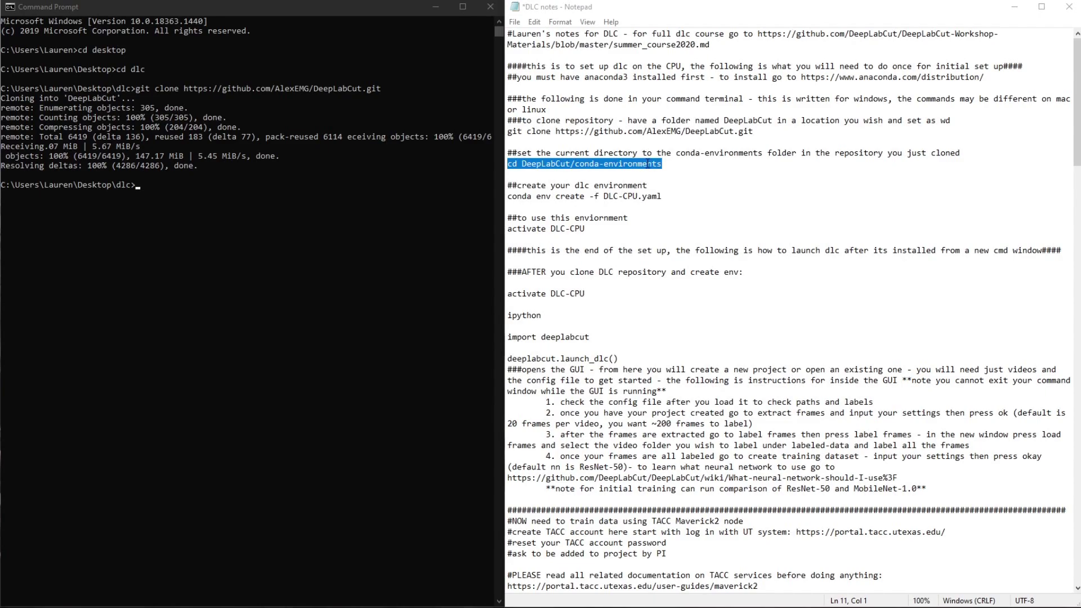
Copy and run 'cd DeepLabCut/conda-environments' in Command Prompt
right_click(646, 164)
click(580, 210)
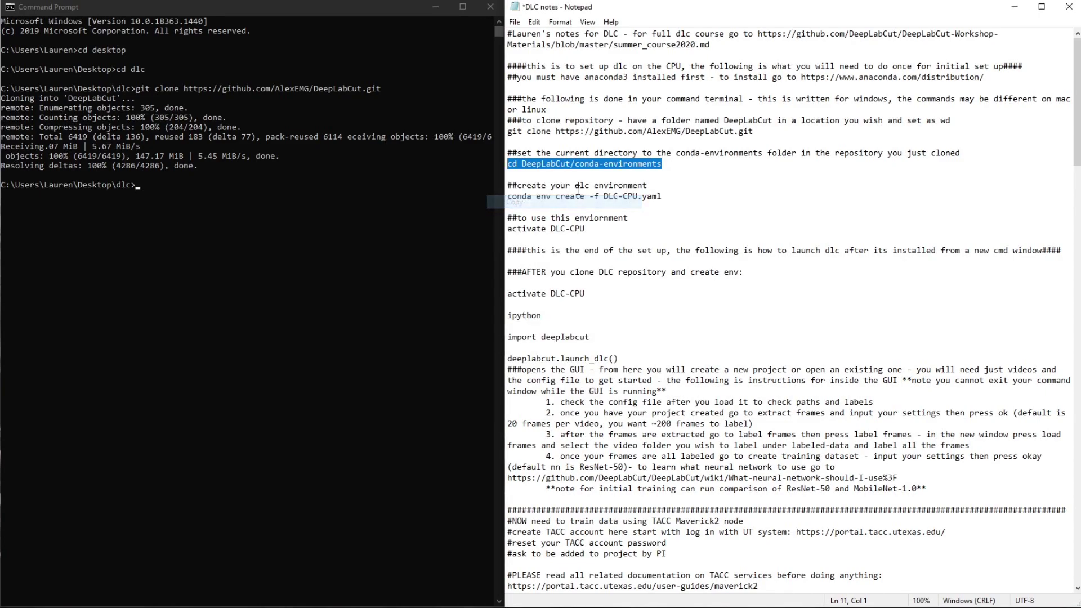
click(141, 191)
key(ctrl+v)
key(Return)
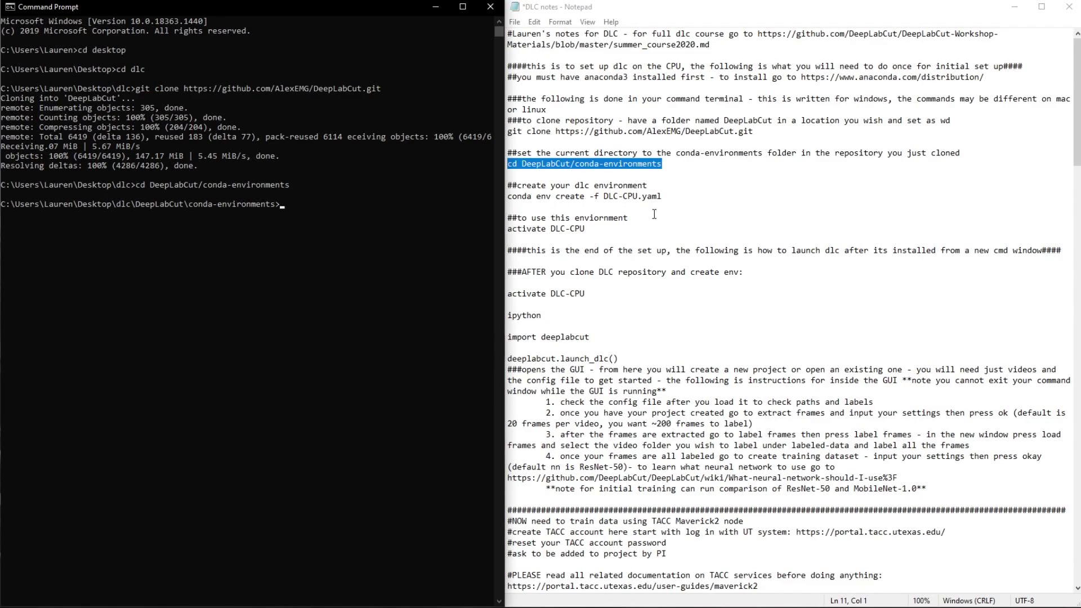
Copy and run 'conda env create -f DLC-CPU.yaml' in Command Prompt
drag(672, 196, 508, 202)
right_click(526, 198)
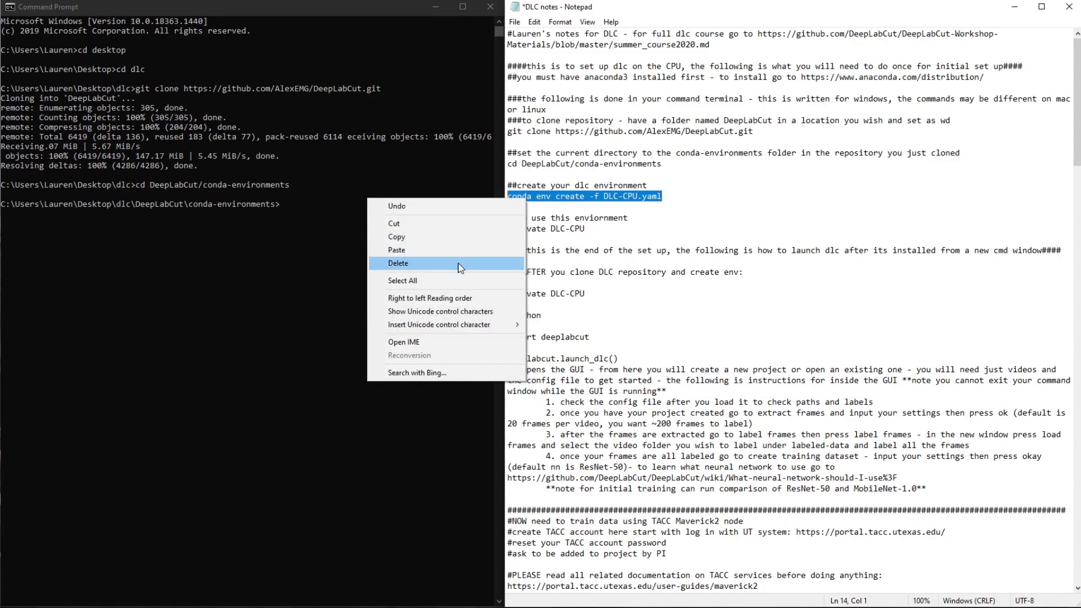
click(387, 237)
click(319, 212)
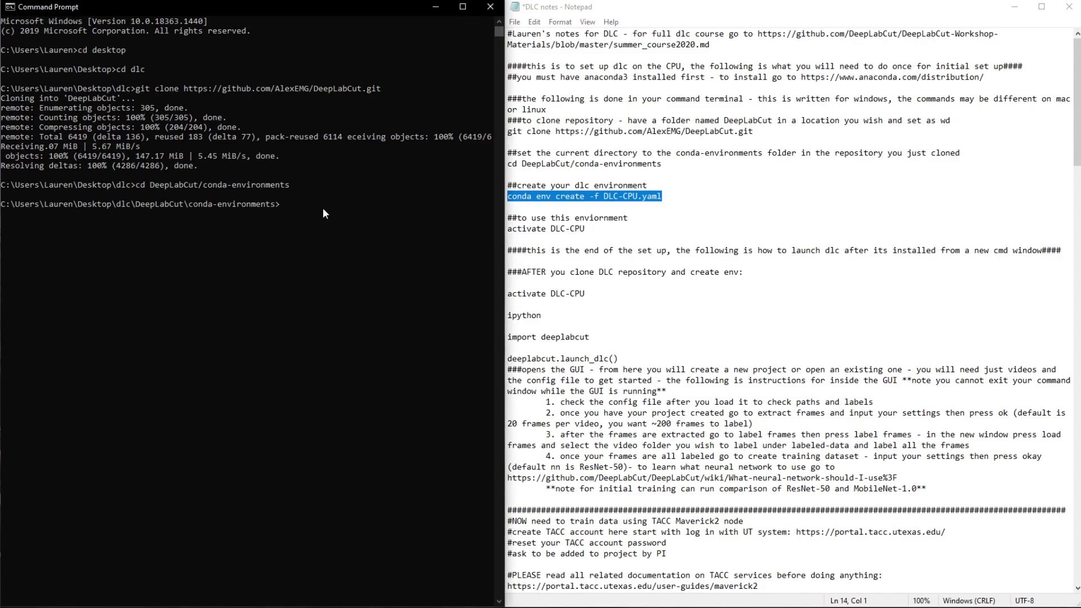
right_click(627, 196)
click(554, 232)
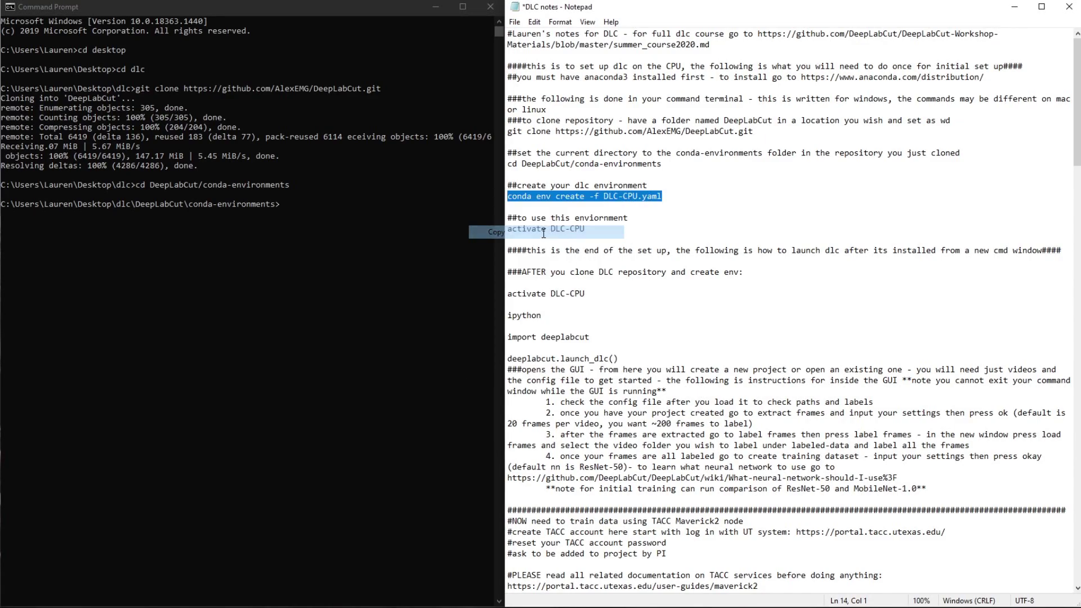
click(308, 212)
right_click(295, 212)
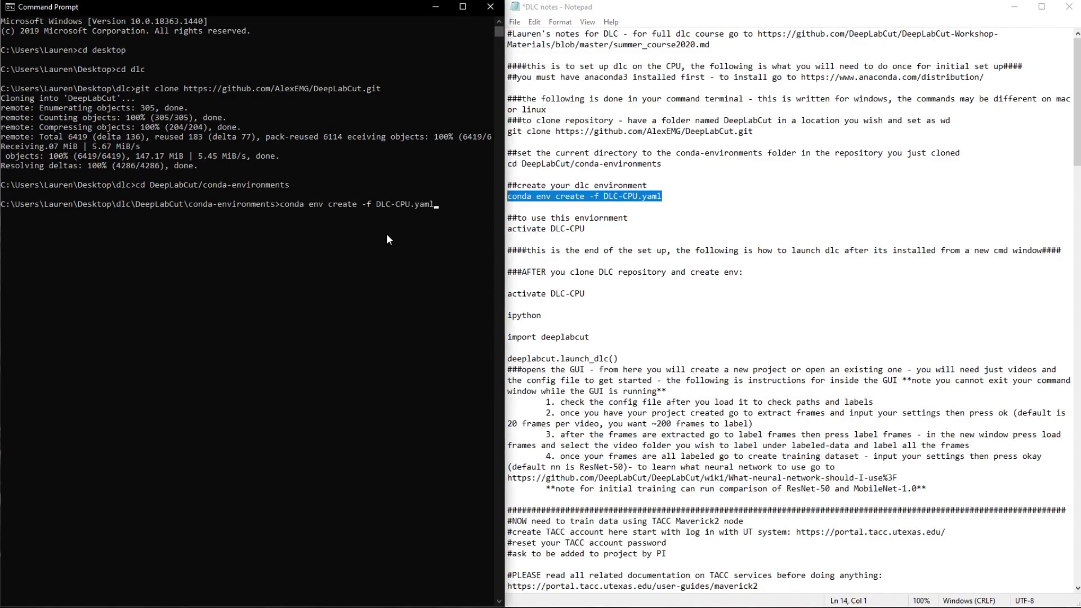
key(Return)
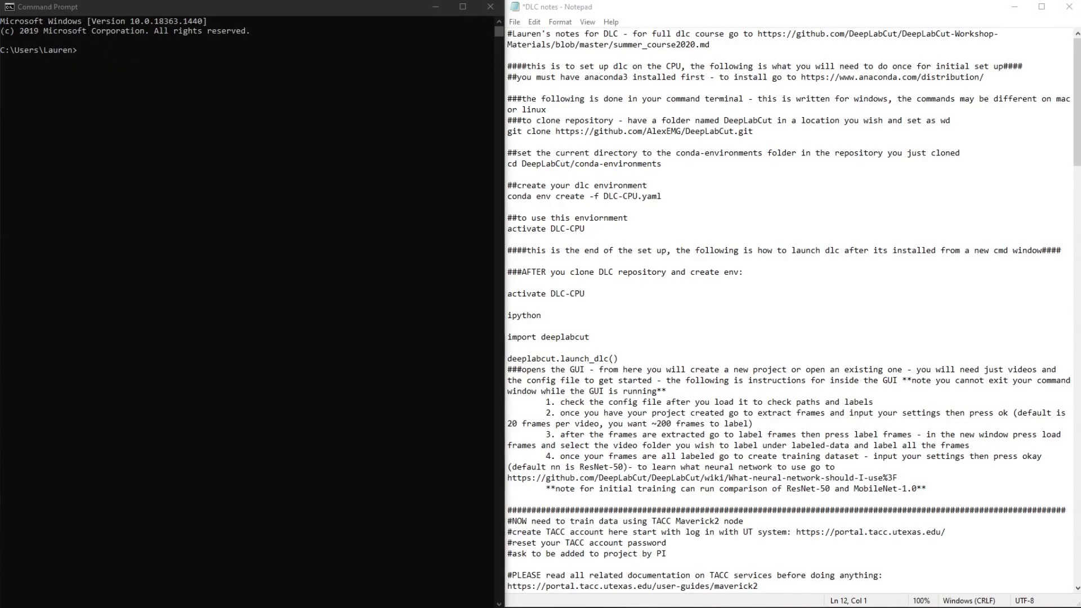
Paste and run 'activate DLC-CPU' from the notes, then start ipython
click(94, 74)
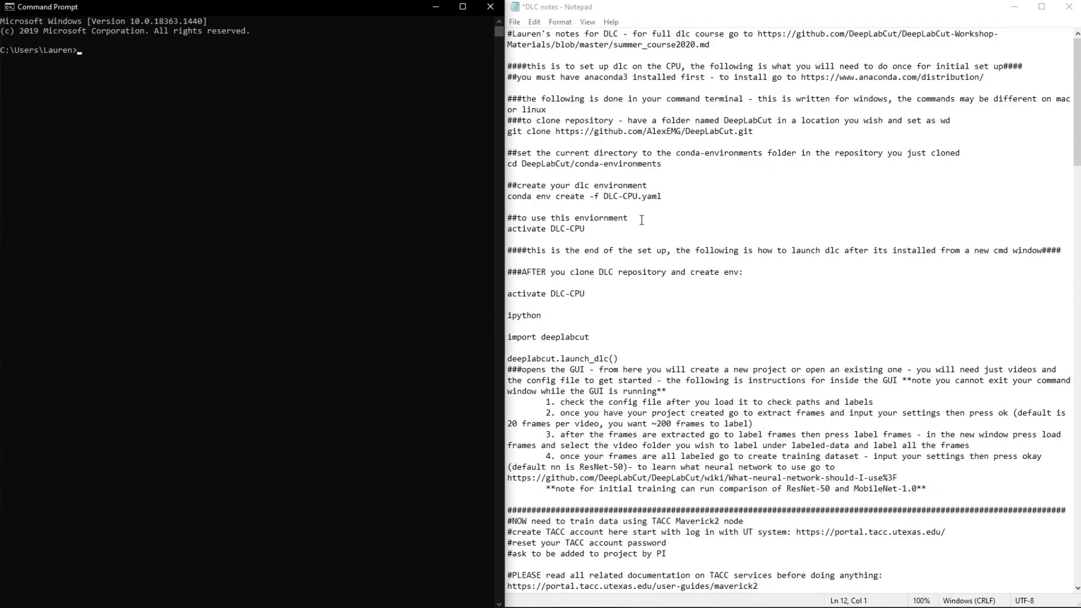
drag(591, 228, 508, 228)
right_click(523, 229)
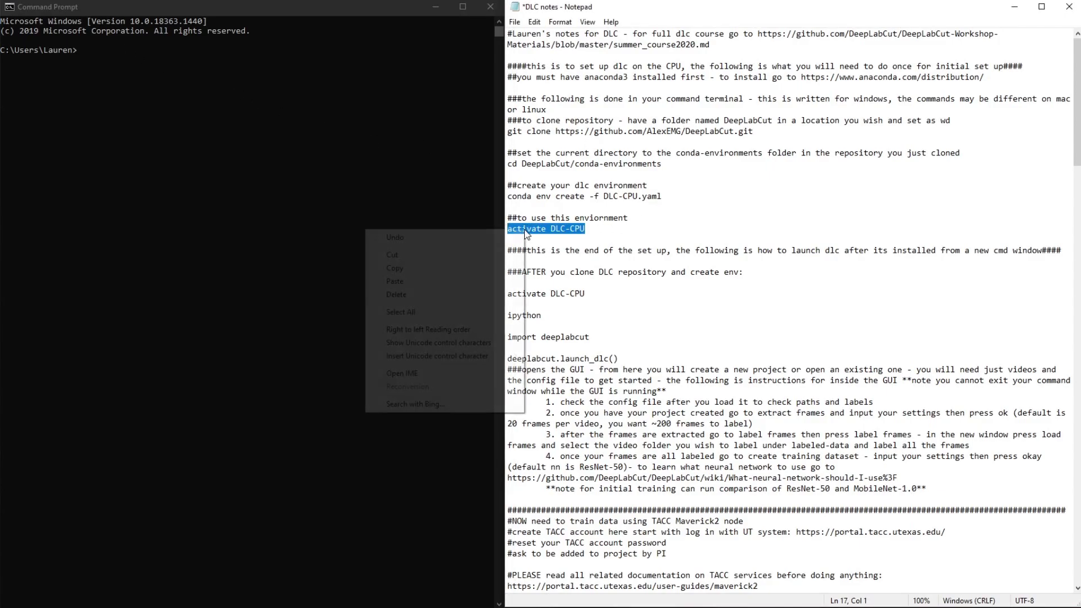
click(439, 267)
click(184, 96)
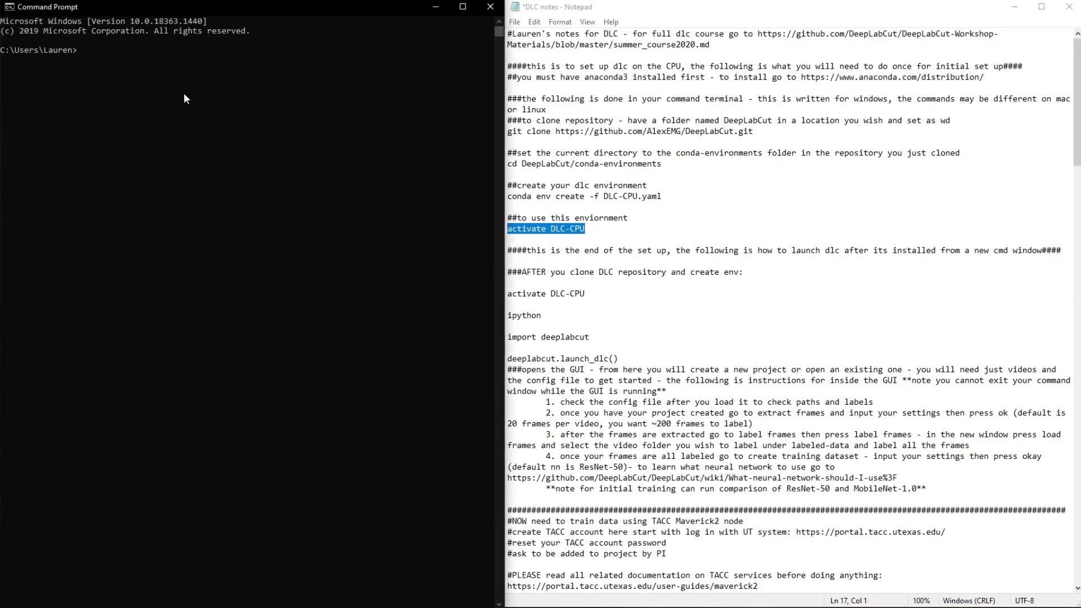
key(ctrl+v)
key(Return)
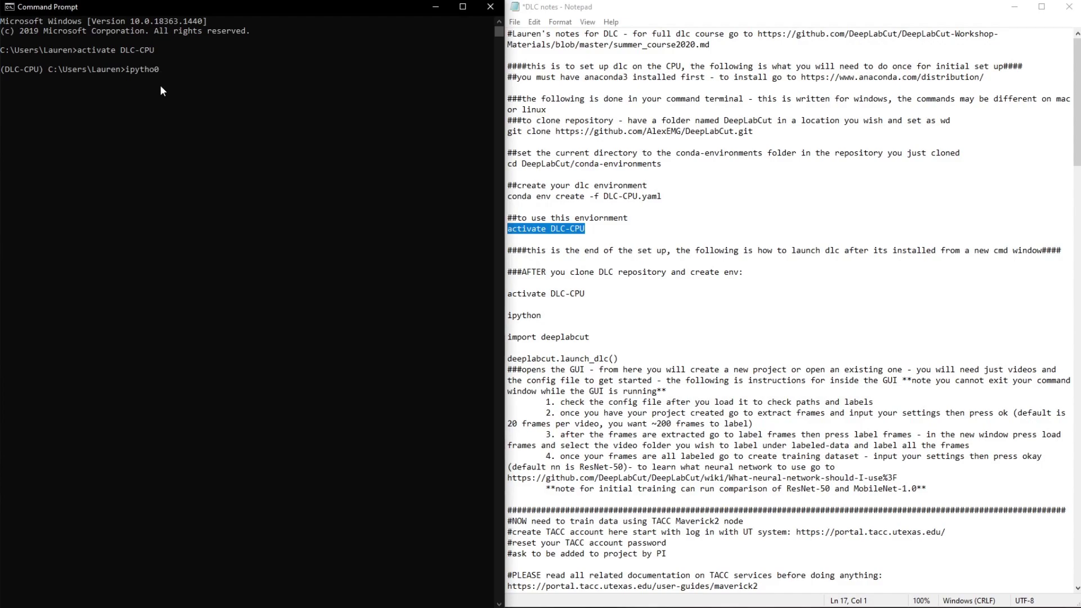
key(Return)
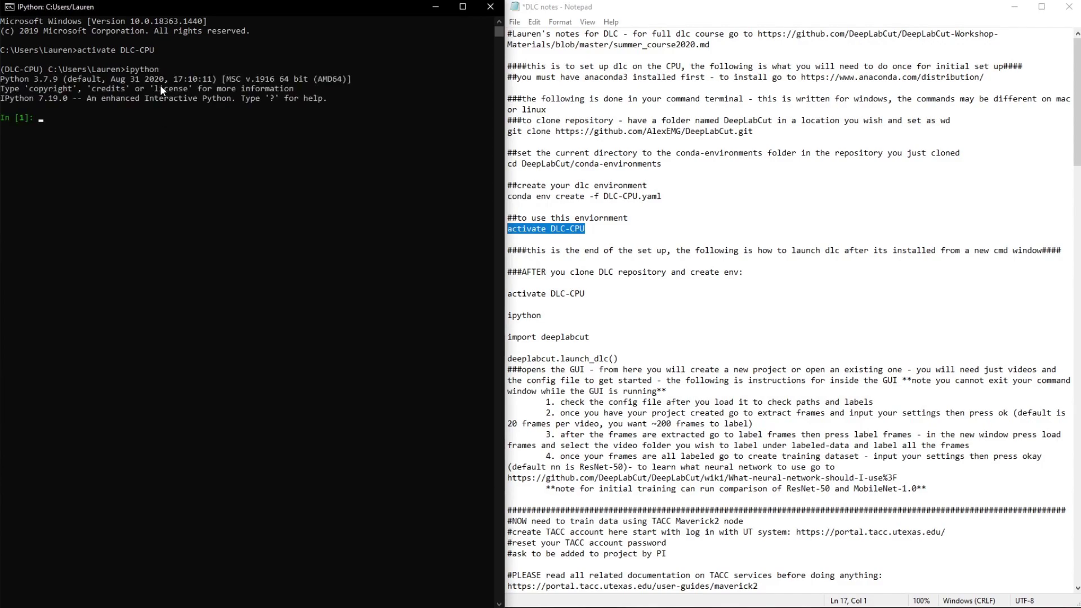
Run 'import deeplabcut' in IPython and scroll back through the terminal output
text(import deeplabcut)
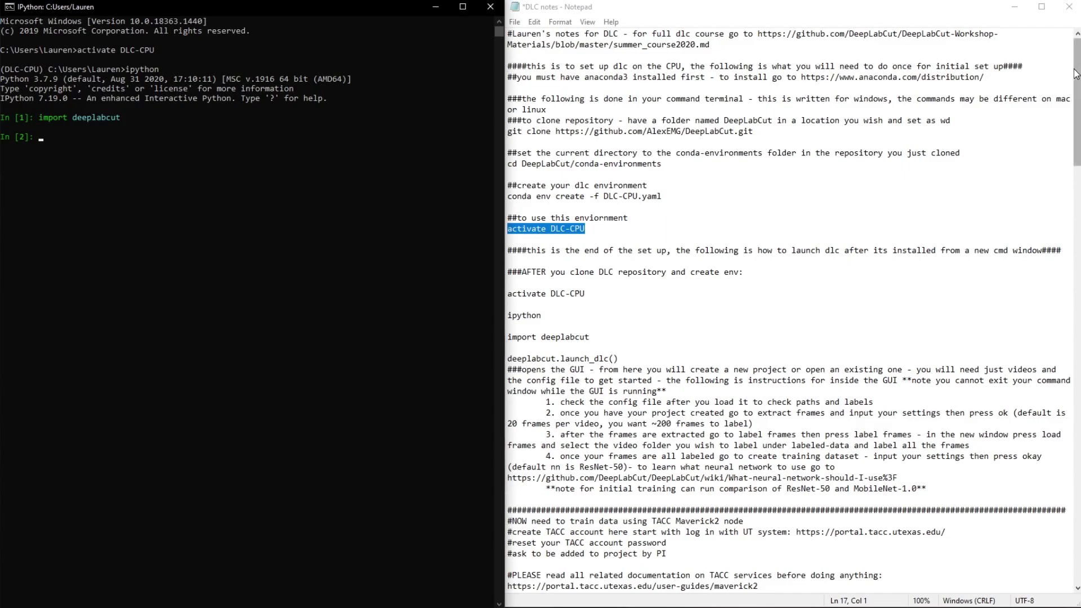
drag(1077, 71, 1077, 466)
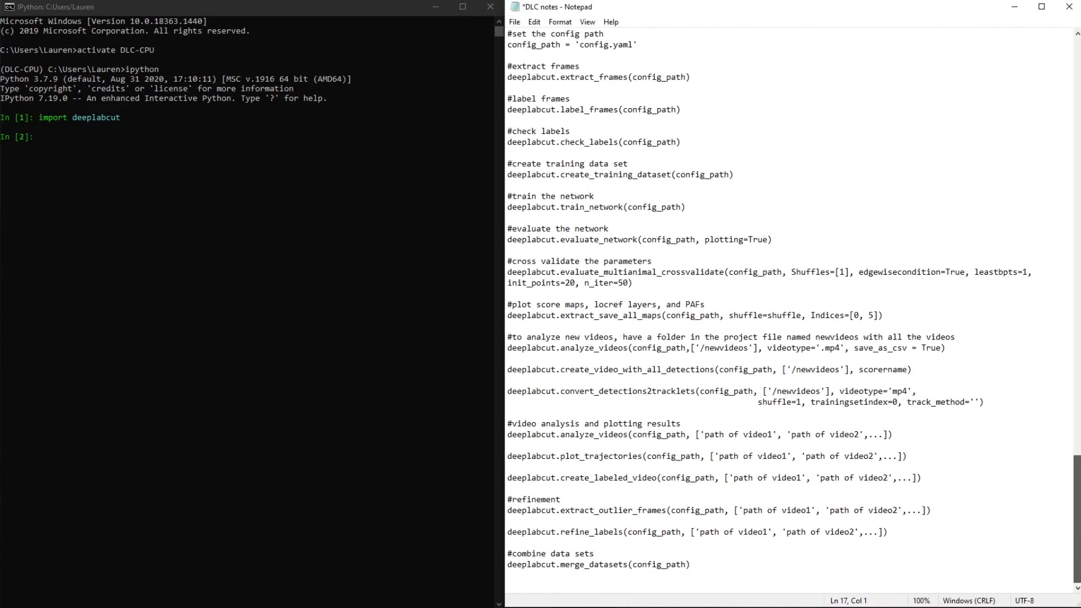
scroll(1078, 440, up, 6)
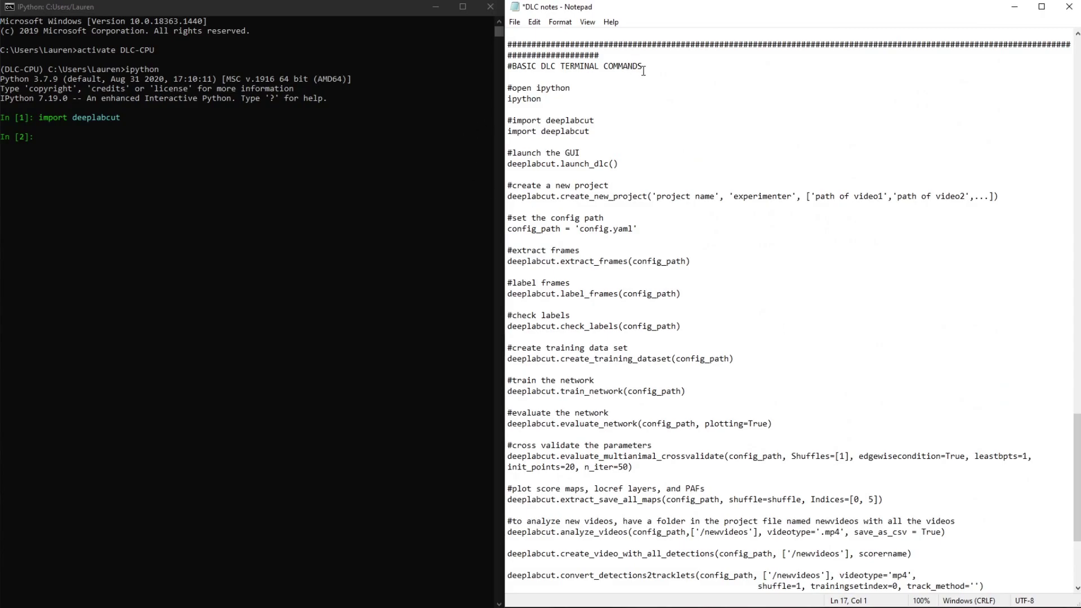
drag(643, 66, 512, 67)
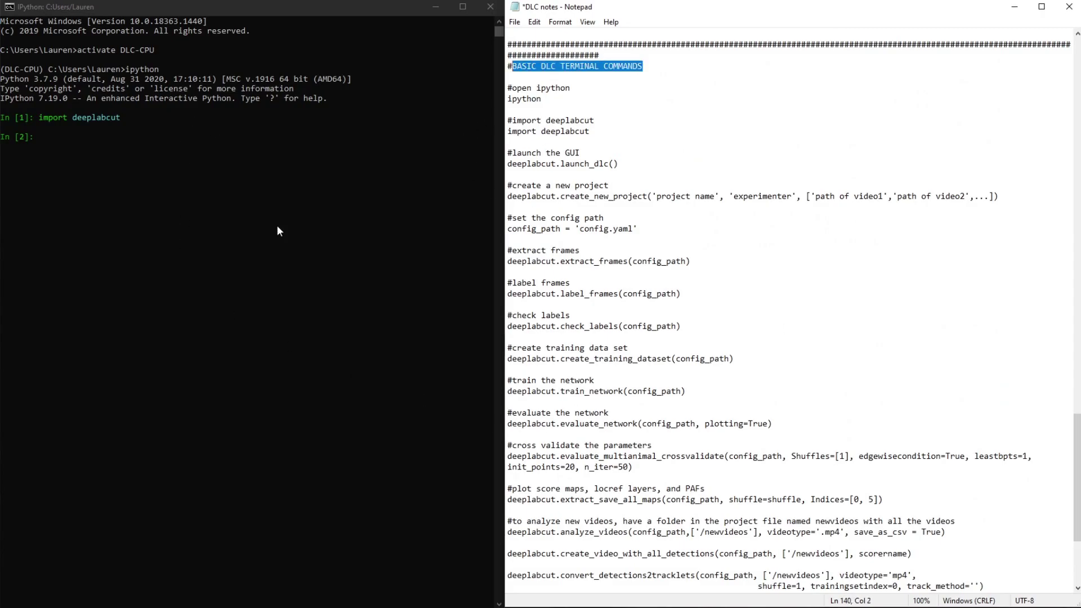
scroll(1053, 321, up, 12)
scroll(1053, 321, up, 20)
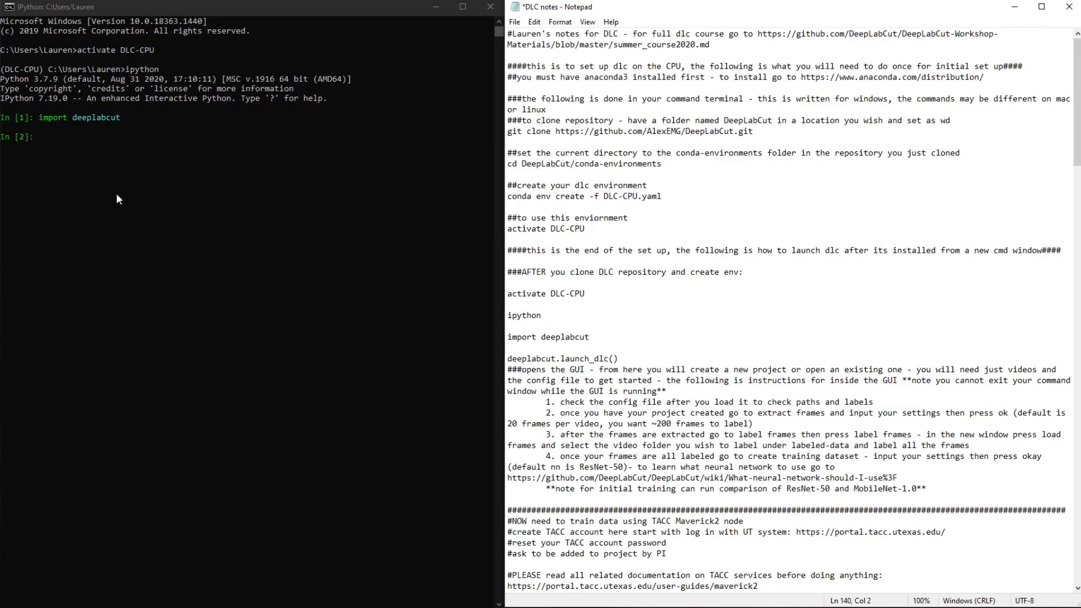
Run deeplabcut.launch_dlc() to open the DeepLabCut GUI
click(76, 142)
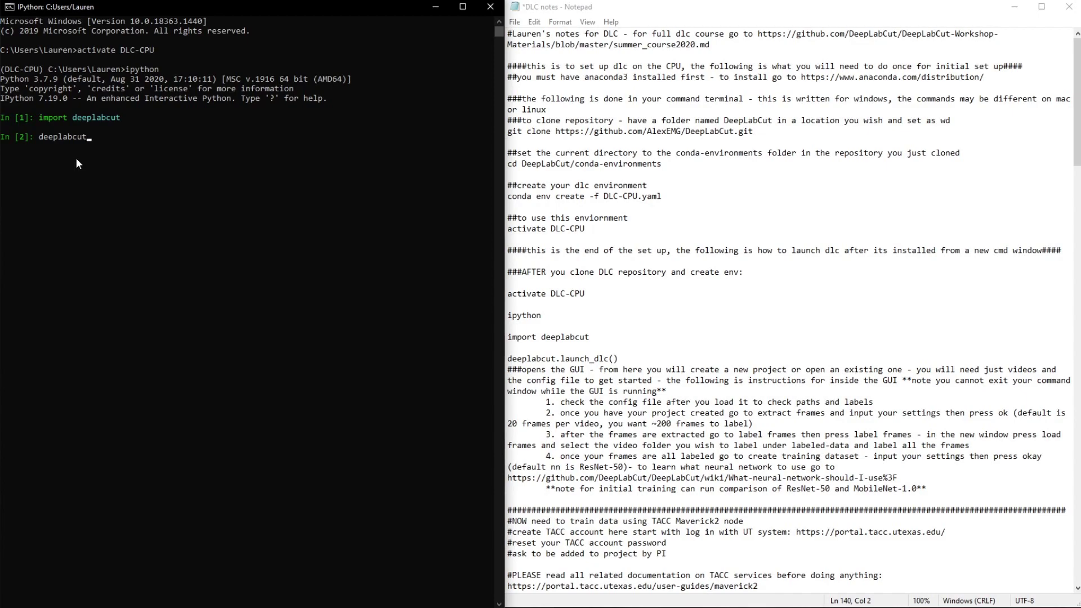
text(nch_dlc())
key(Return)
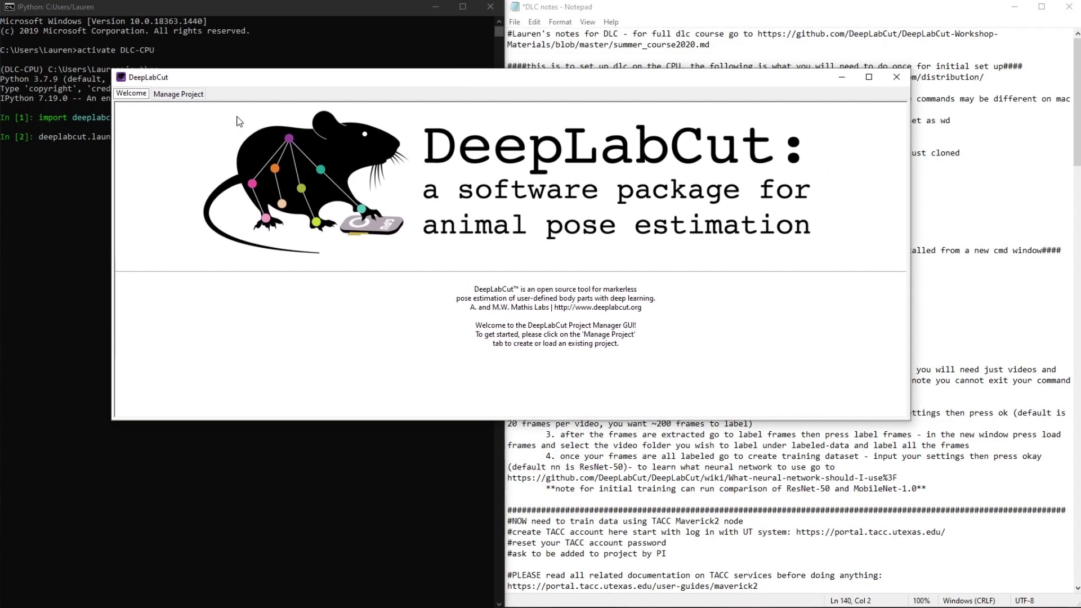
In Manage Project, name the project 'test' and enter the experimenter name
click(190, 99)
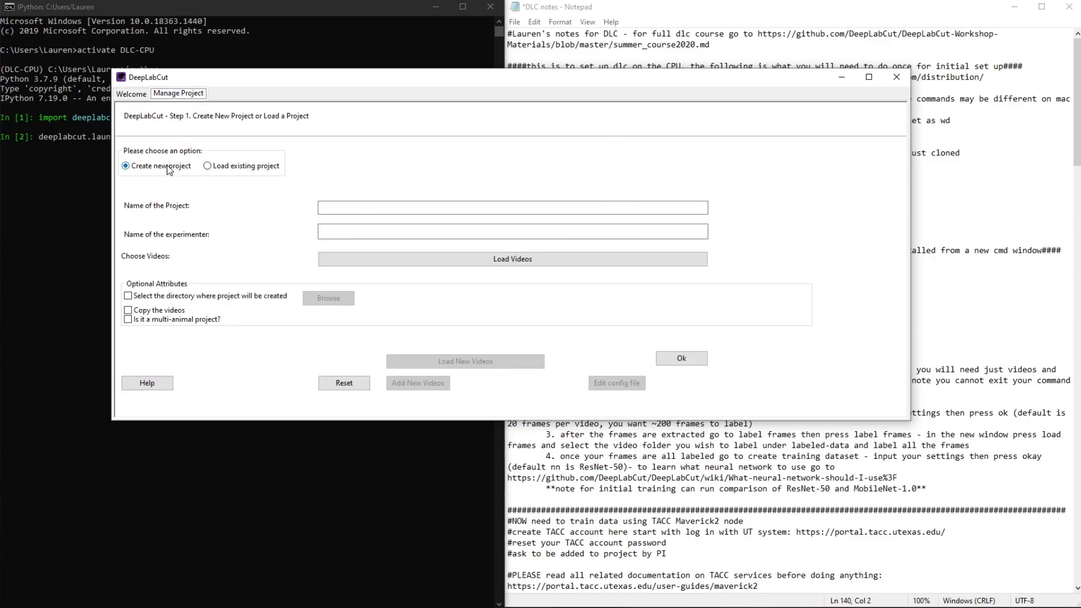
click(434, 209)
text(test)
click(459, 234)
text(lauren)
Load the m3v1mp4 video from dlc\DeepLabCut\examples\openfield\videos
click(434, 260)
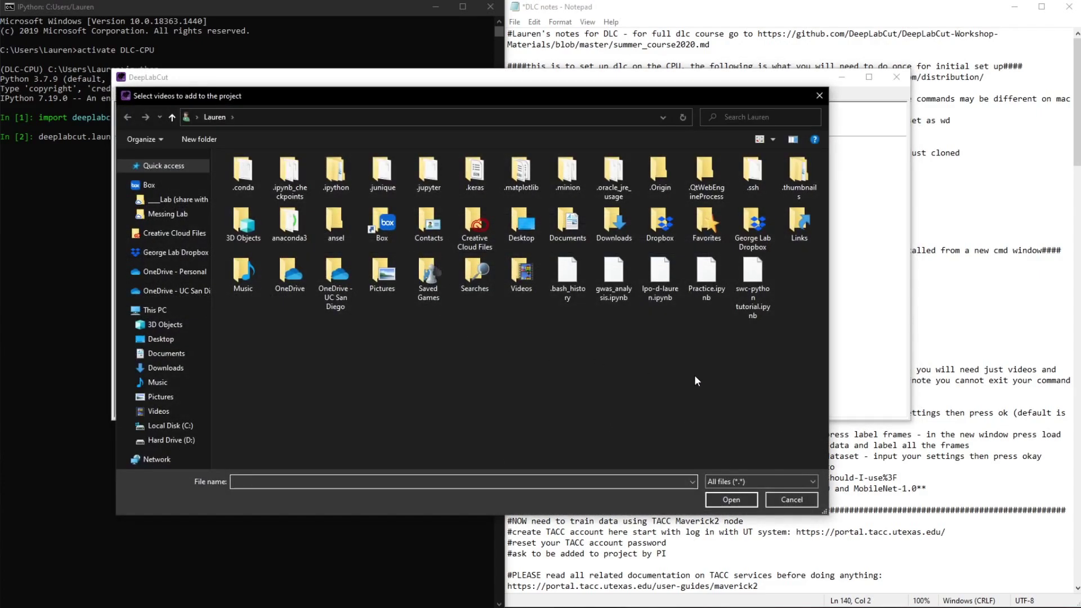
click(181, 339)
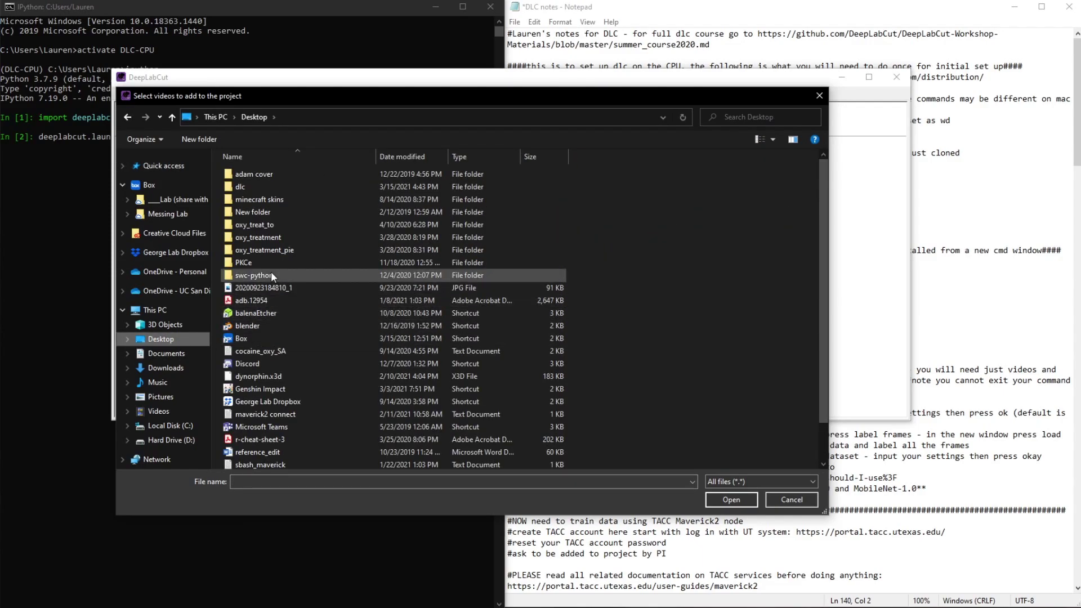
double_click(255, 186)
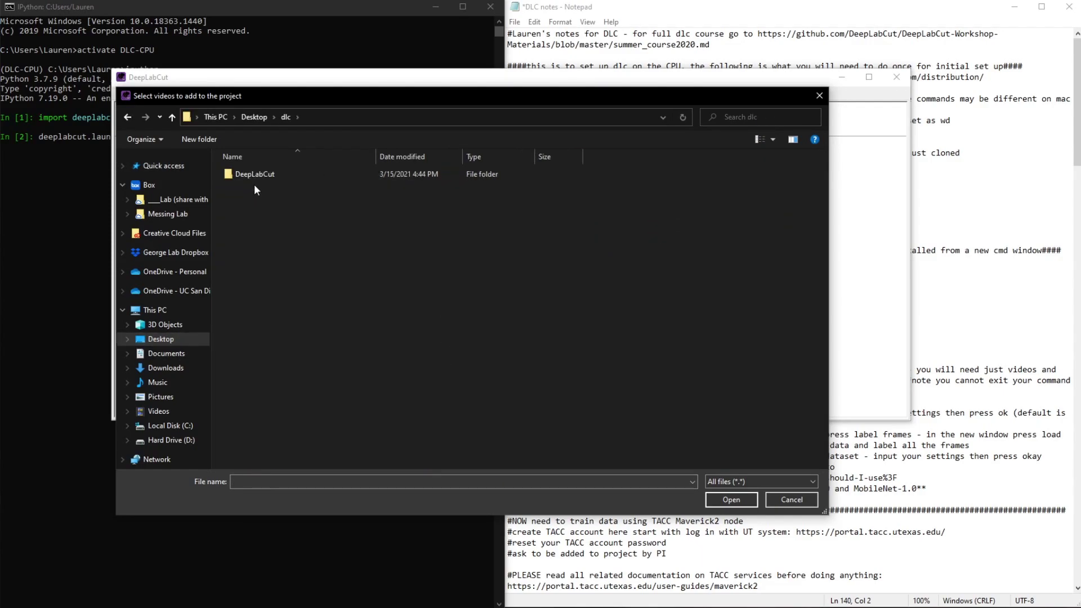
double_click(266, 174)
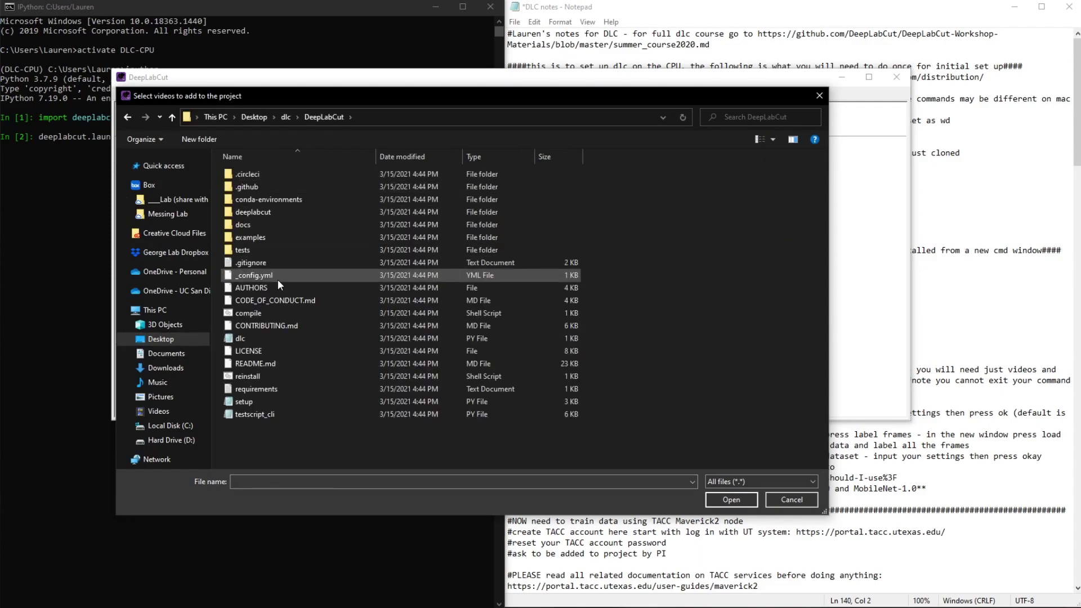
double_click(272, 238)
double_click(269, 178)
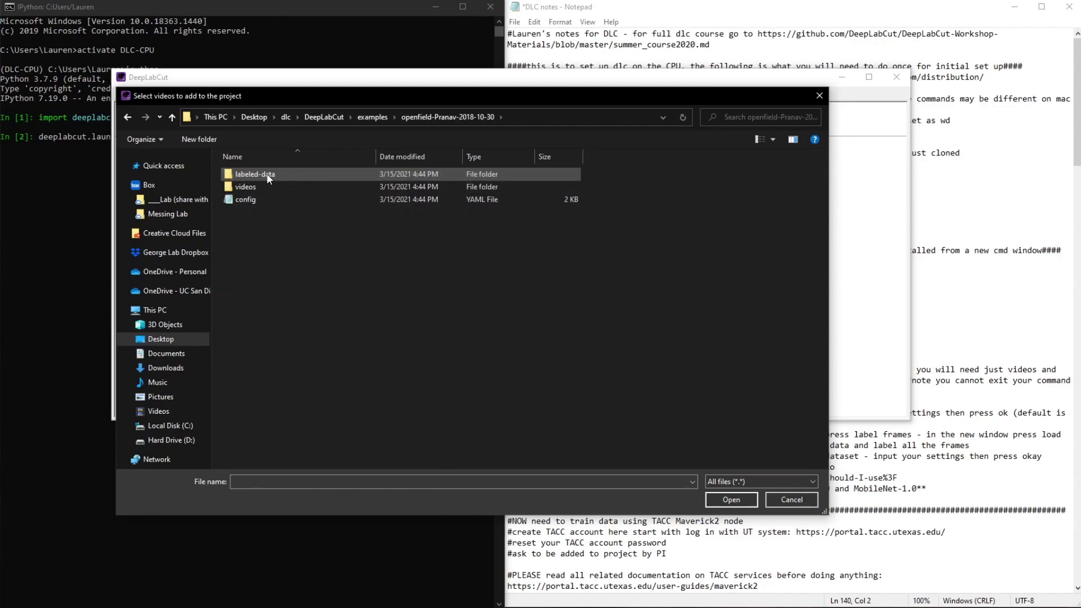
double_click(269, 188)
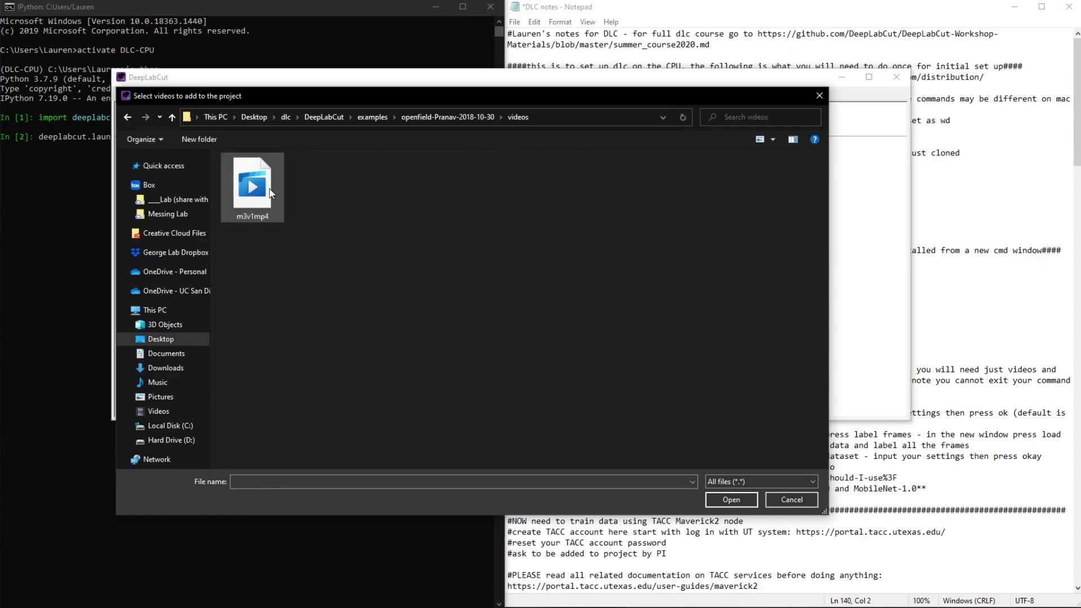
click(276, 214)
click(743, 500)
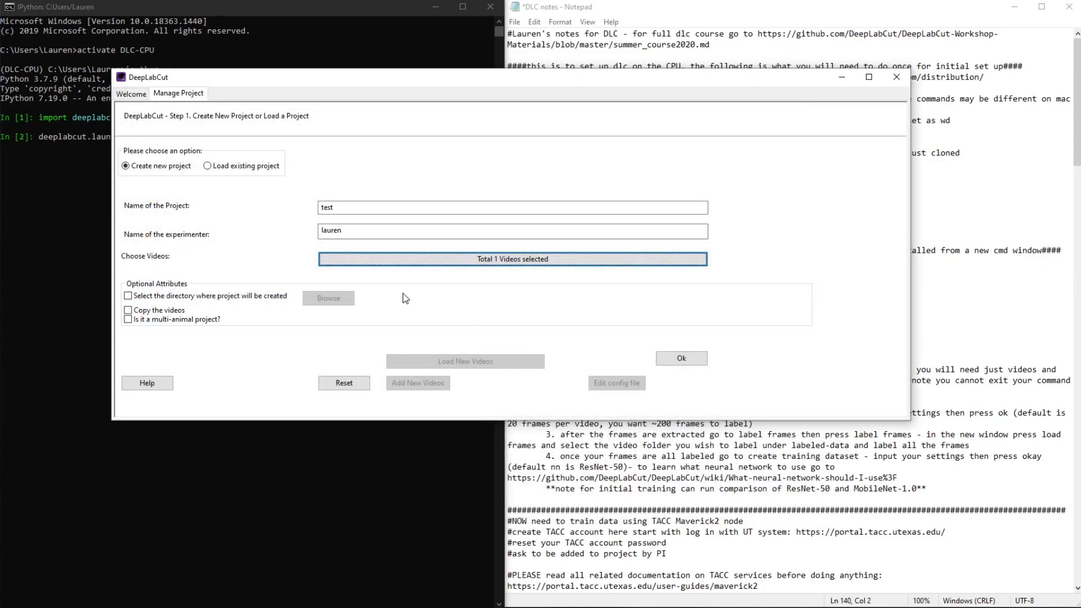
Copy the videos, set the Desktop as project location, and create the project
click(151, 297)
click(146, 311)
click(328, 298)
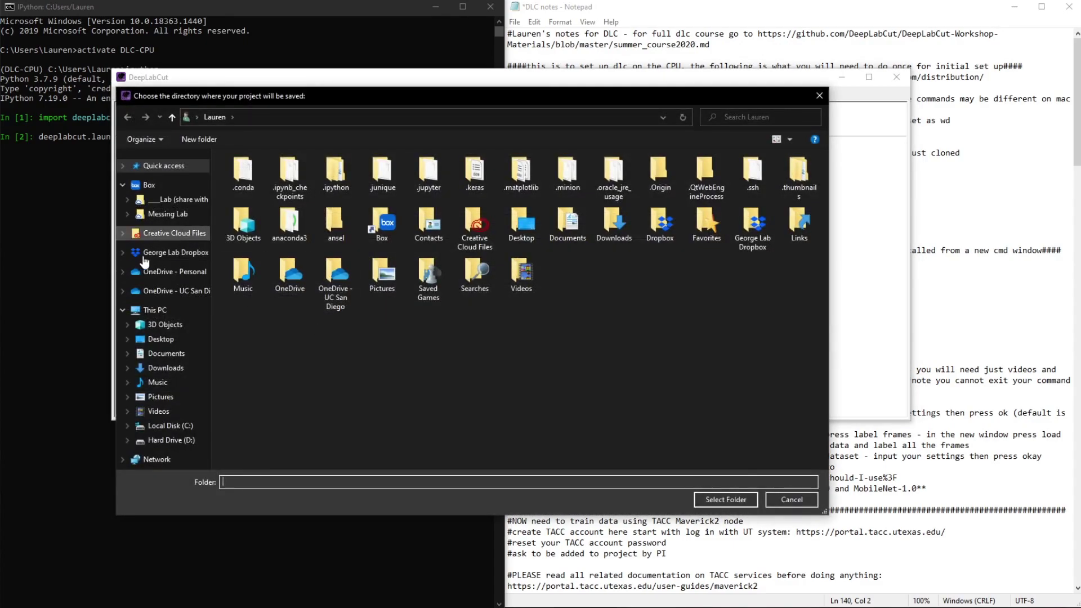
click(161, 338)
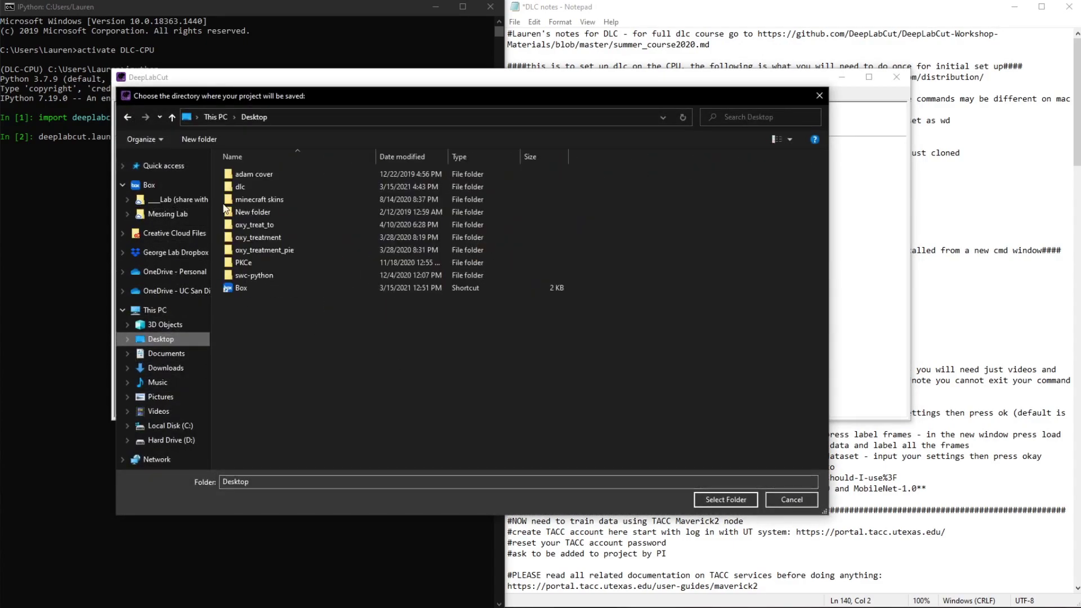
click(747, 501)
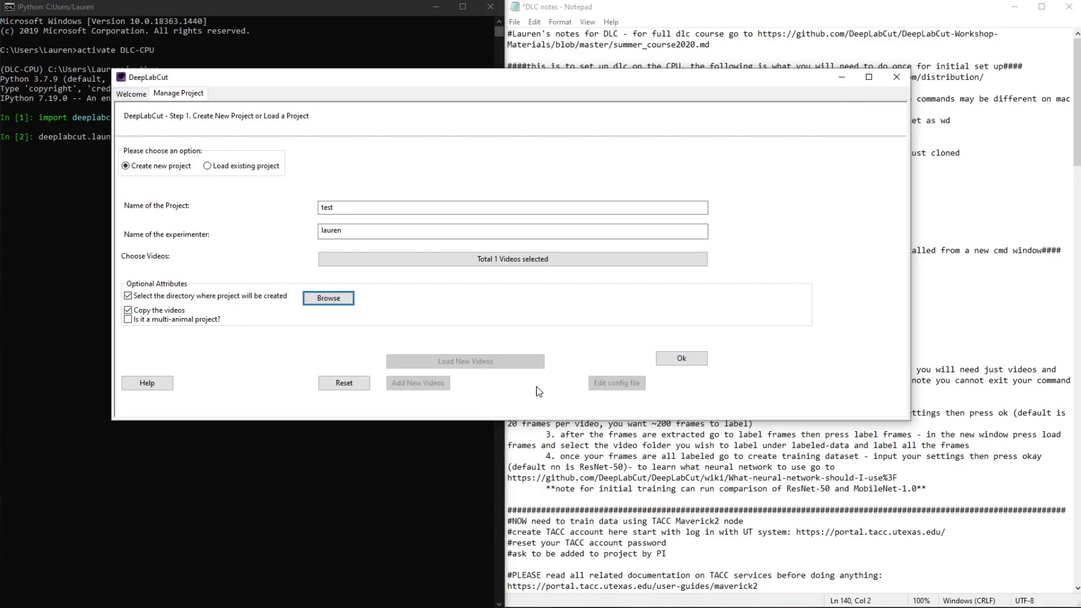
click(681, 359)
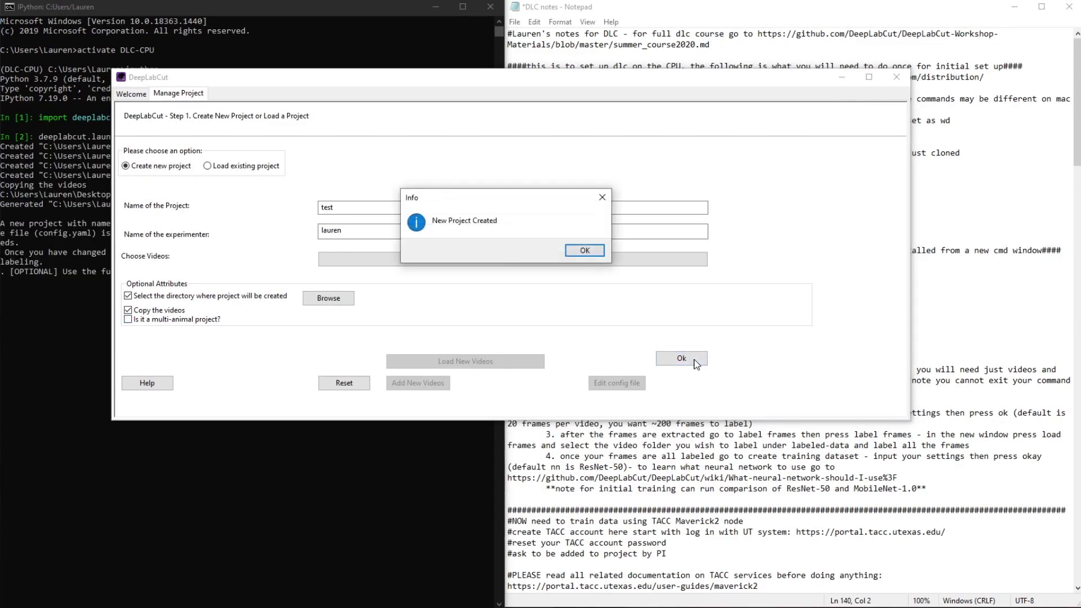
click(583, 250)
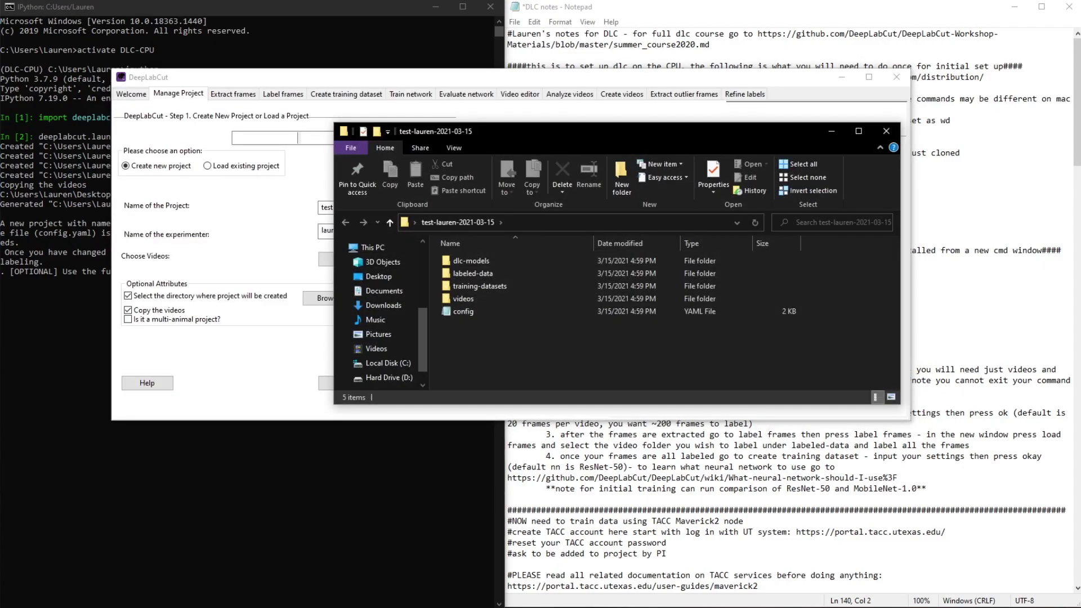
double_click(479, 299)
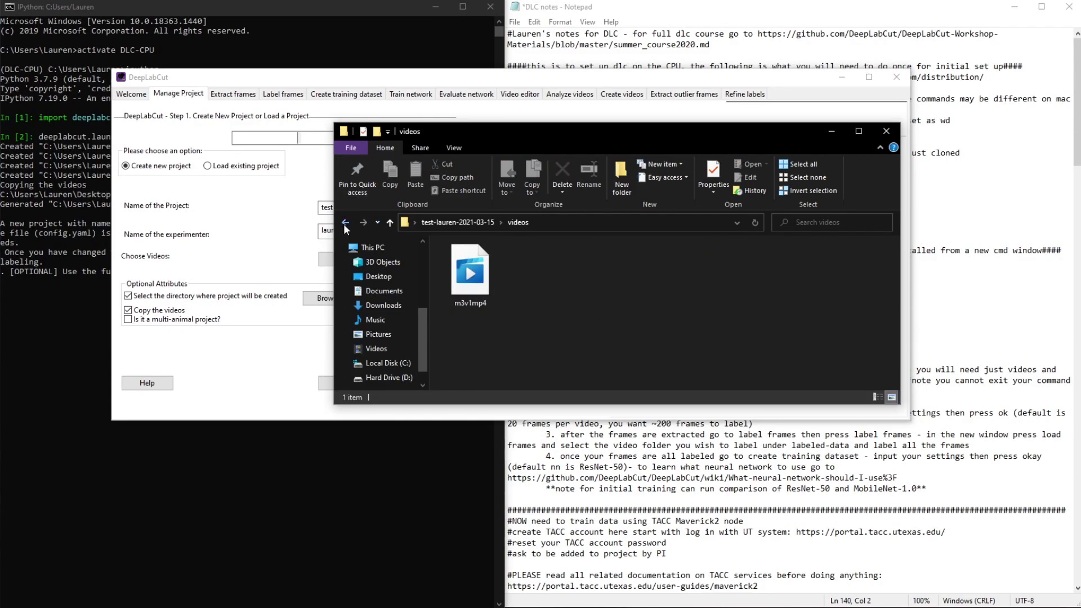
click(345, 221)
click(499, 286)
double_click(499, 286)
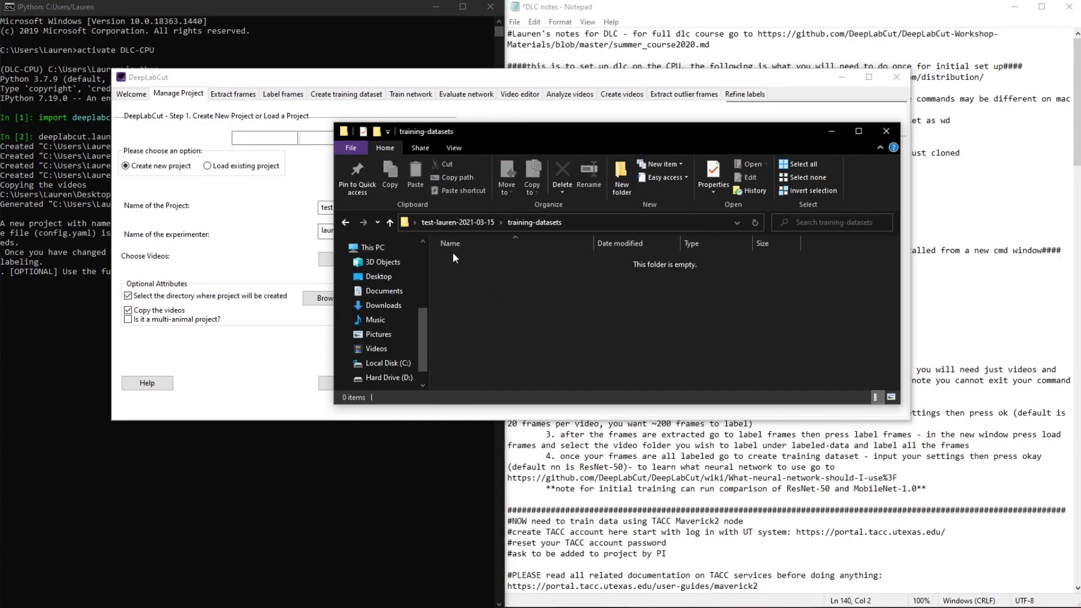
click(347, 225)
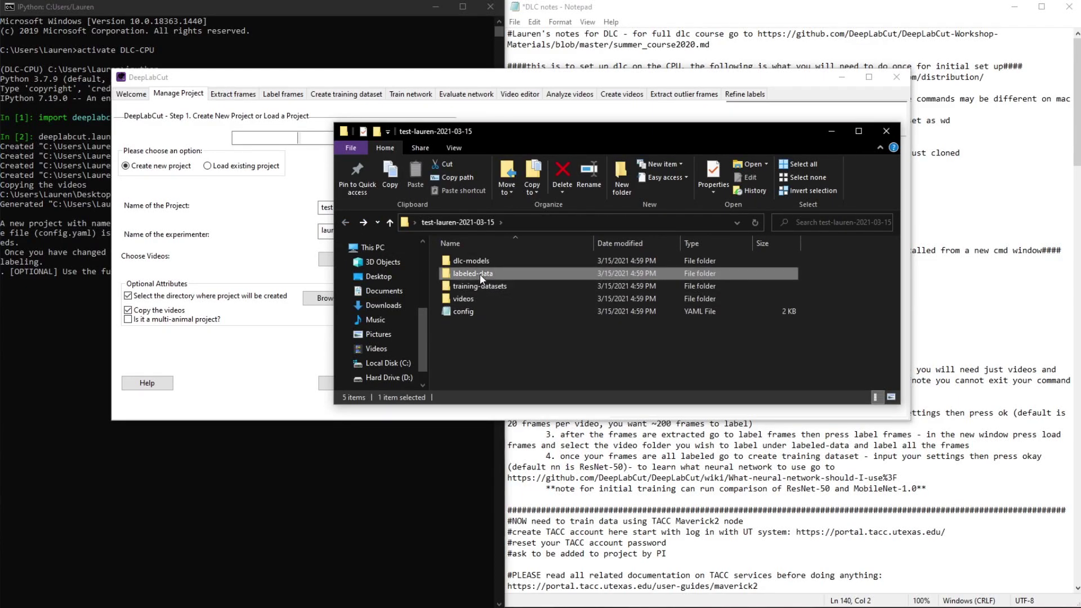
double_click(479, 273)
click(345, 224)
double_click(471, 260)
click(347, 223)
double_click(484, 275)
click(346, 224)
double_click(474, 274)
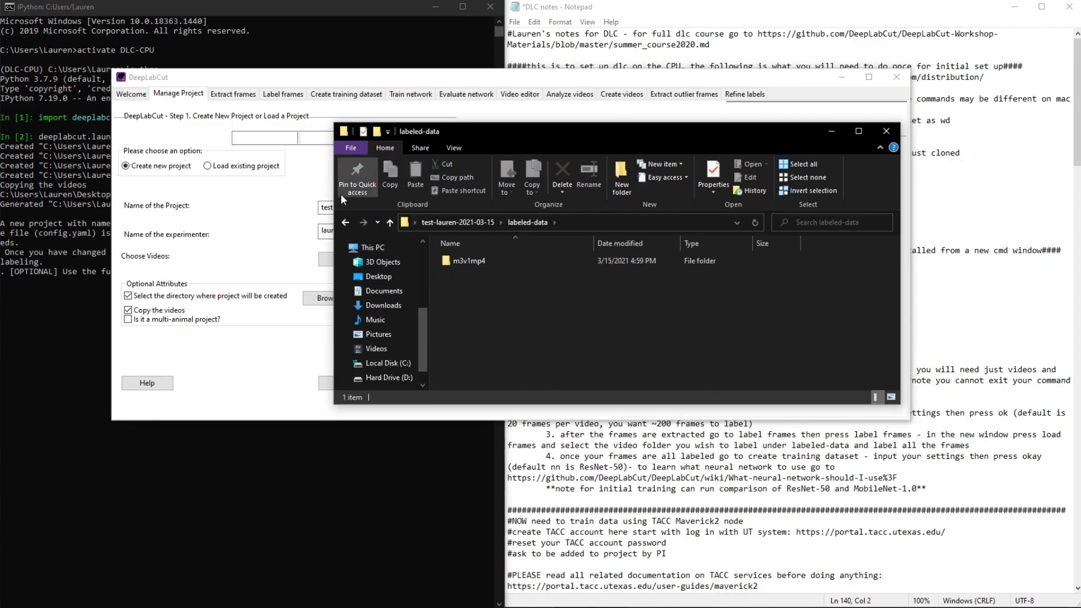
click(348, 222)
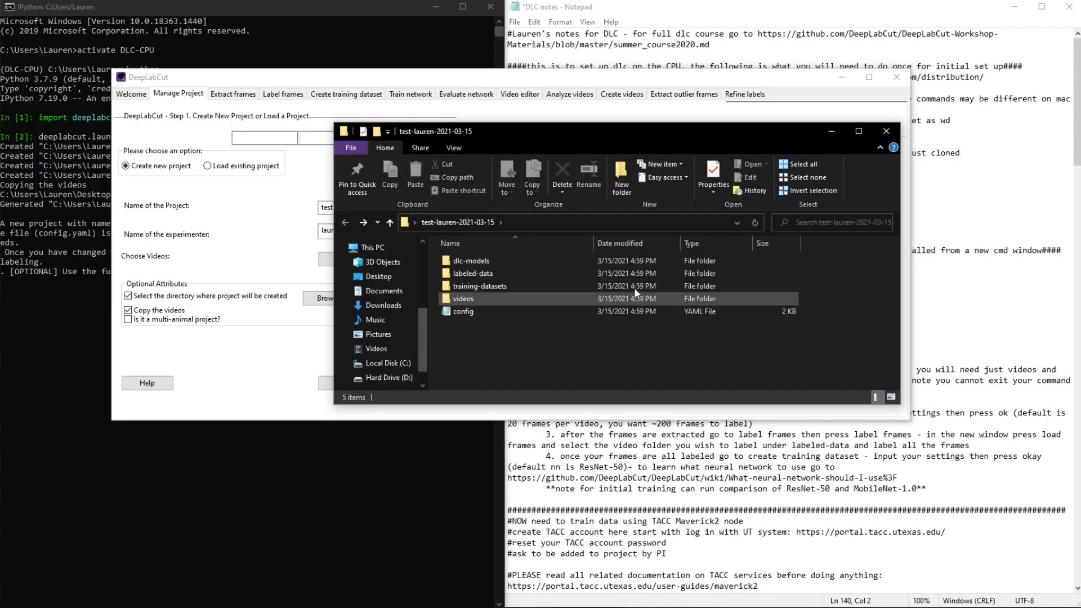
click(887, 129)
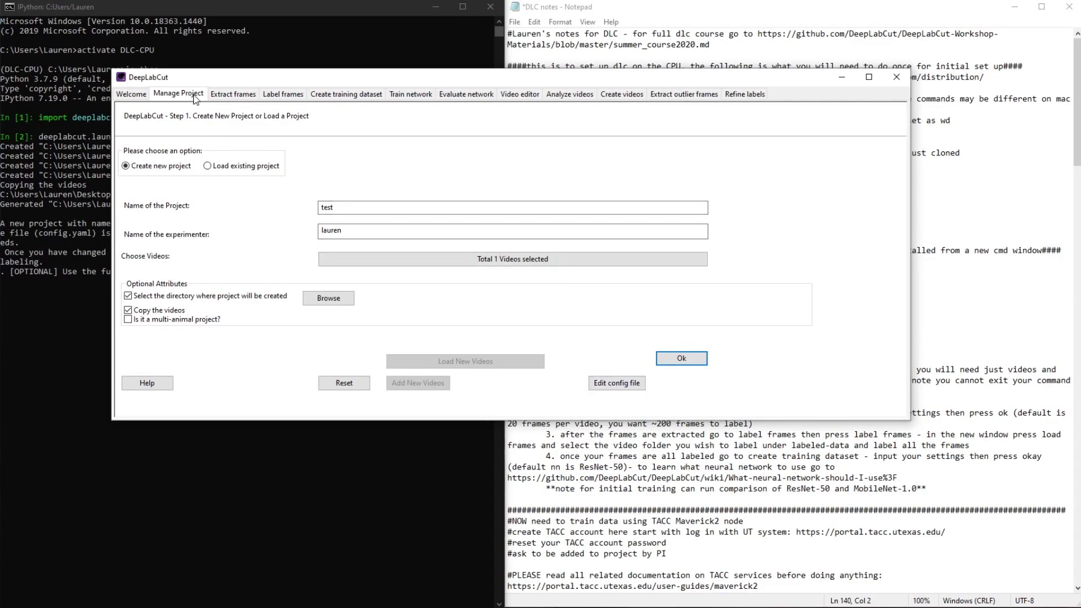
In config, rename the body parts to nose, left ear, right ear and tail base
click(617, 384)
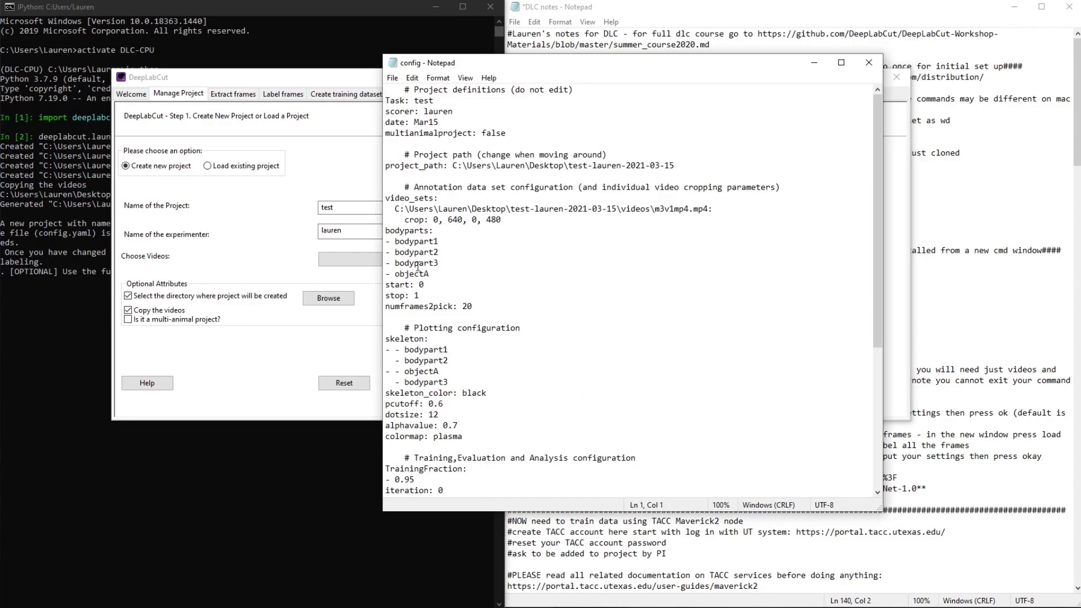
drag(443, 242, 395, 242)
text(nose)
drag(439, 252, 381, 259)
text(left ear)
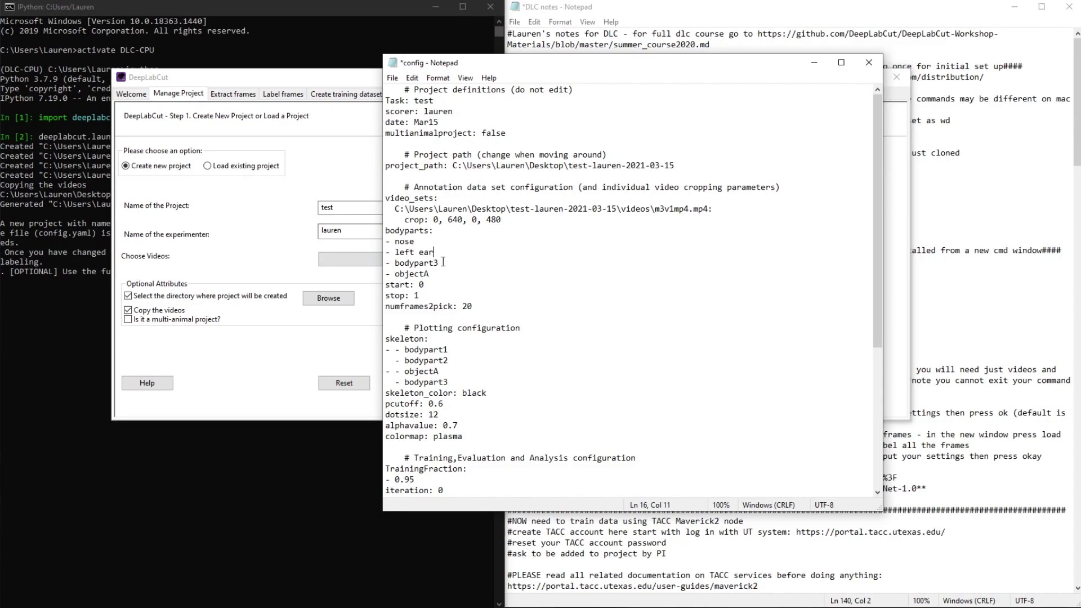
drag(440, 263, 396, 259)
text(right ear)
drag(430, 274, 395, 273)
text(tail base)
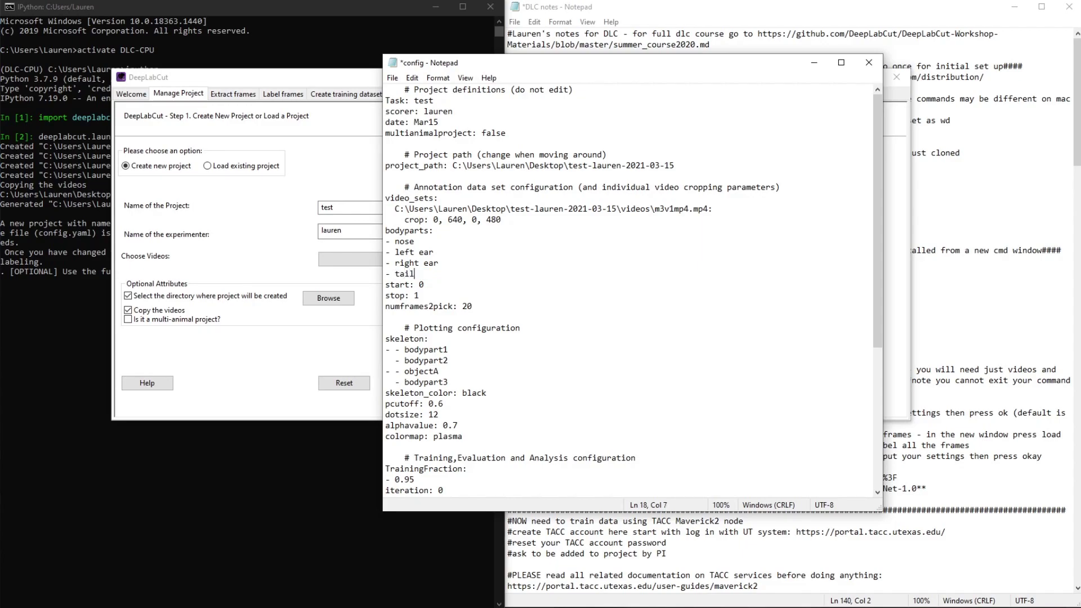
Remove the spaces so the entries read leftear, rightear and tailbase
click(419, 253)
key(BackSpace)
click(423, 263)
key(BackSpace)
click(419, 274)
key(BackSpace)
scroll(443, 256, down, 2)
scroll(442, 256, up, 2)
Save the config file and close Notepad
click(393, 78)
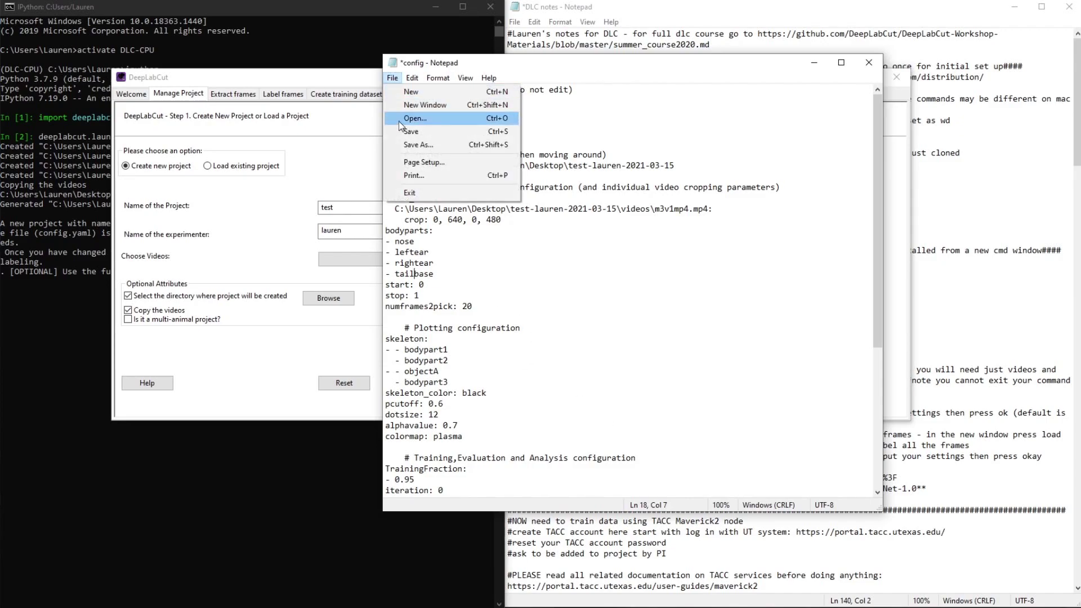
click(411, 135)
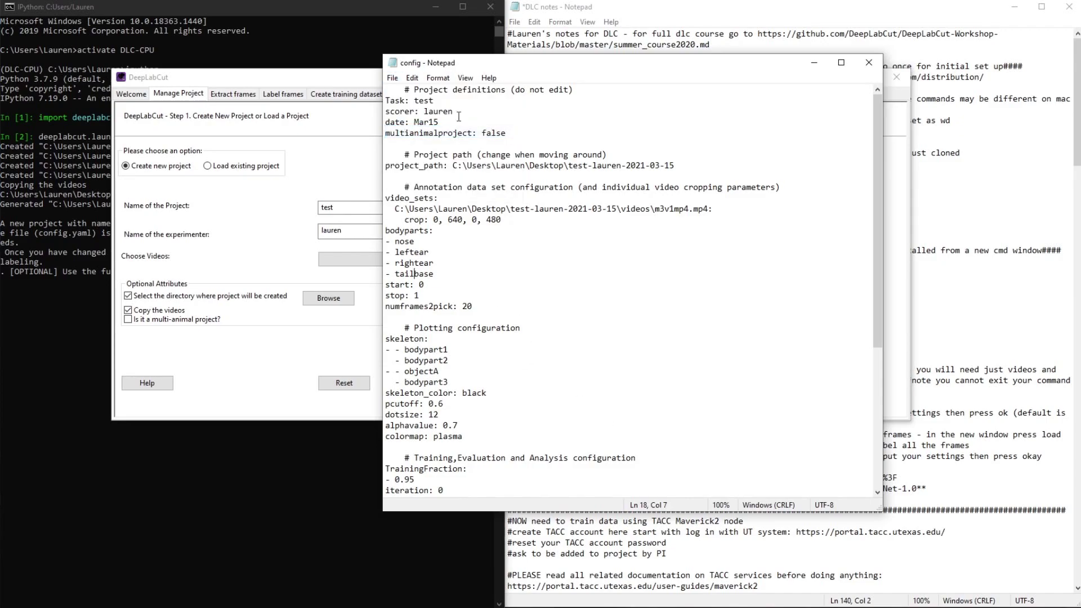
click(871, 63)
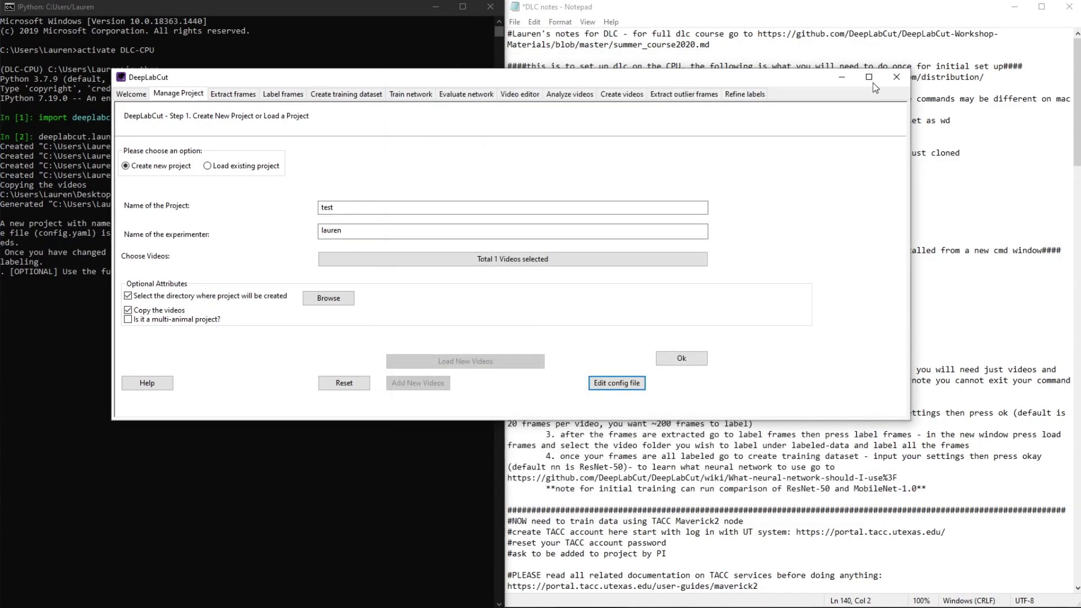
Extract frames with the default automatic kmeans settings, then go to Label frames
click(249, 96)
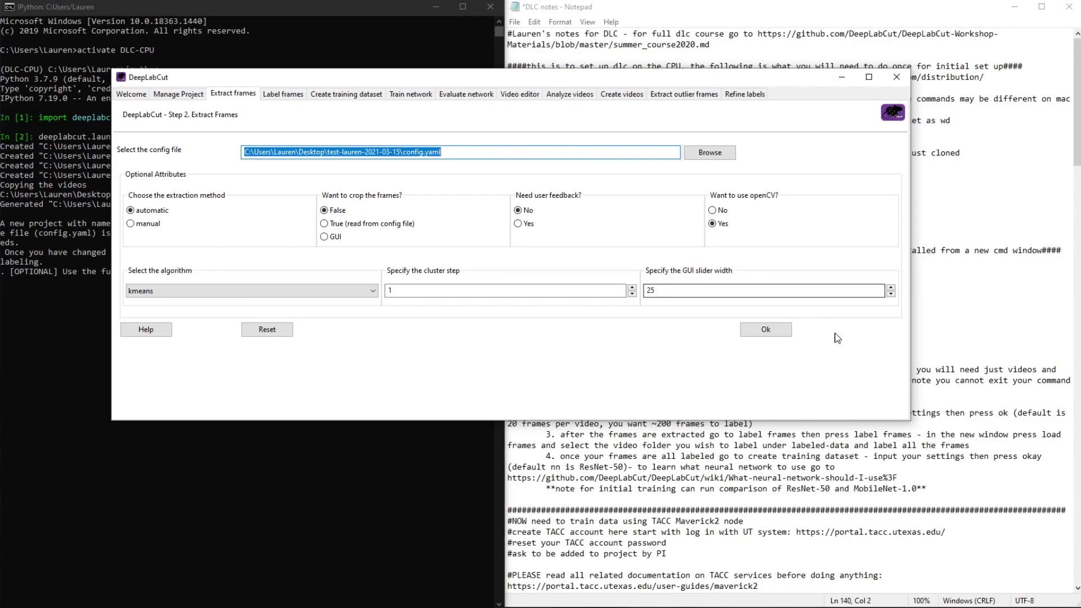
click(775, 334)
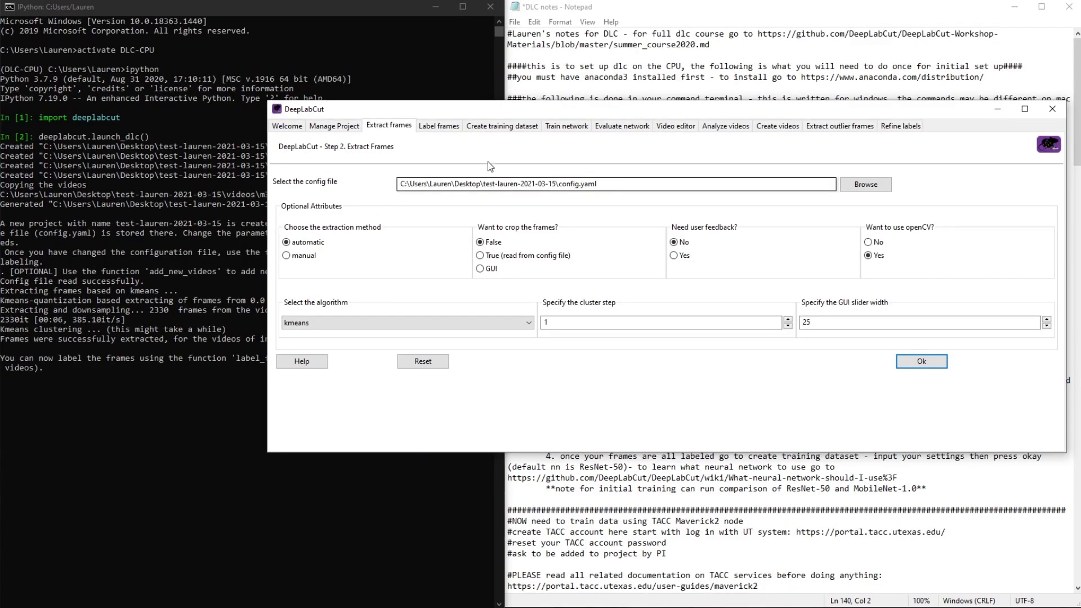
click(439, 126)
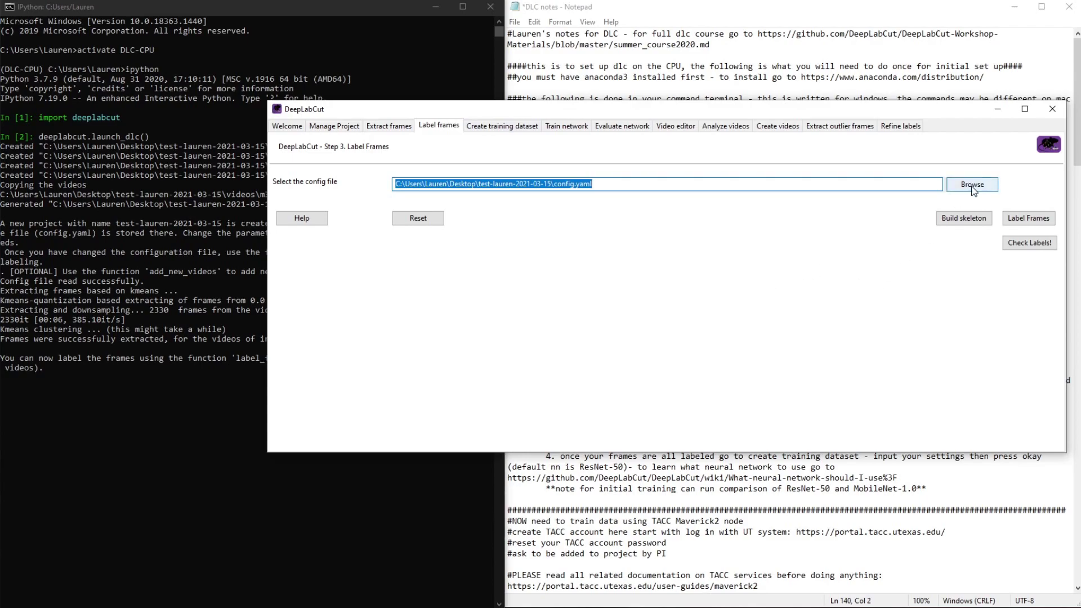
Load the labeled-data\m3v1mp4 folder into the labelling tool
click(1034, 223)
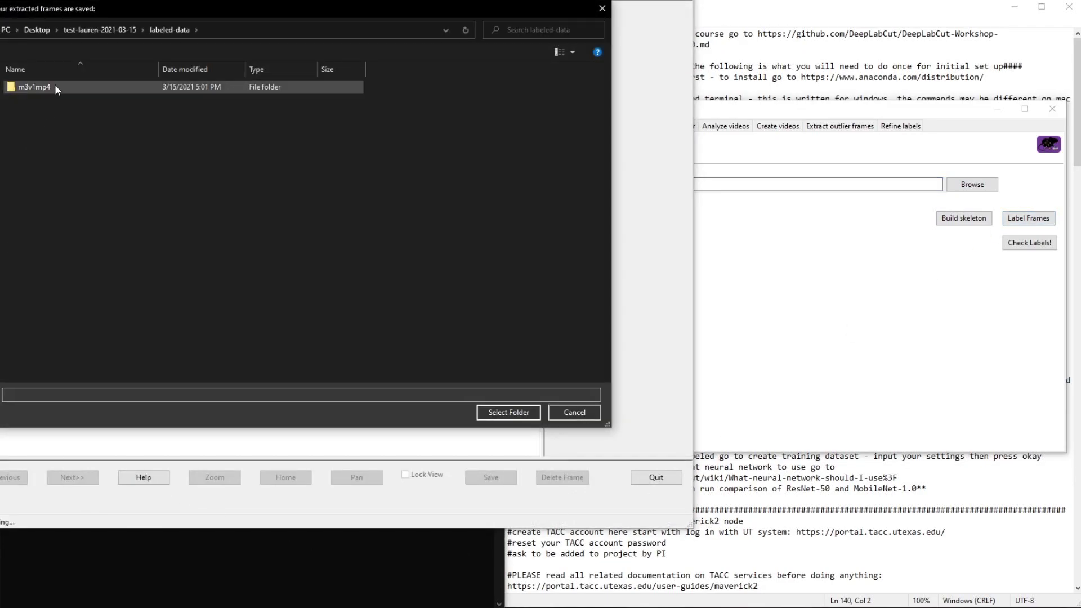
double_click(55, 85)
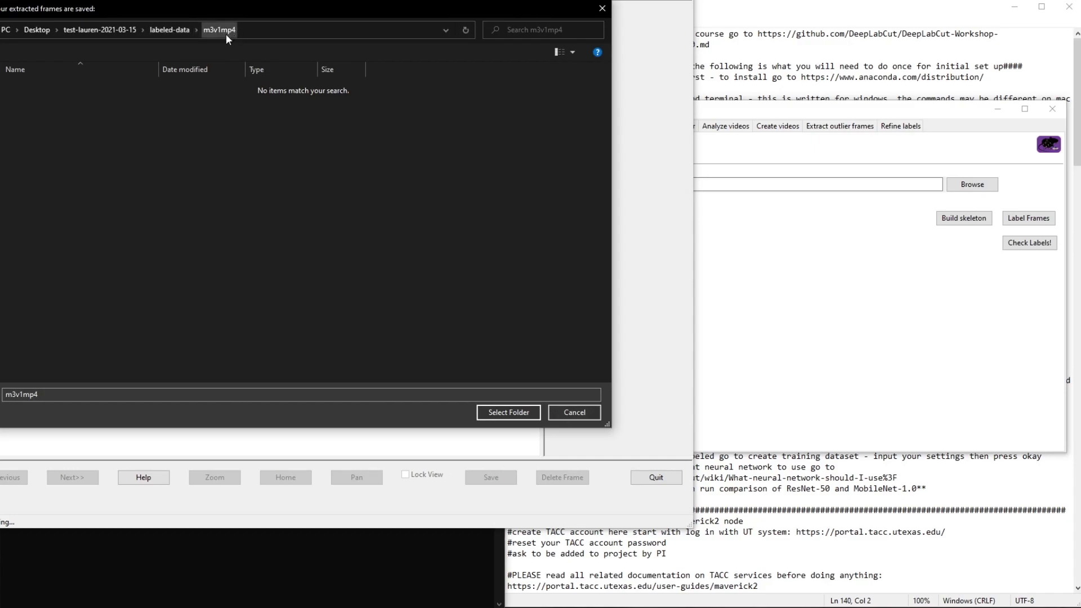
click(522, 414)
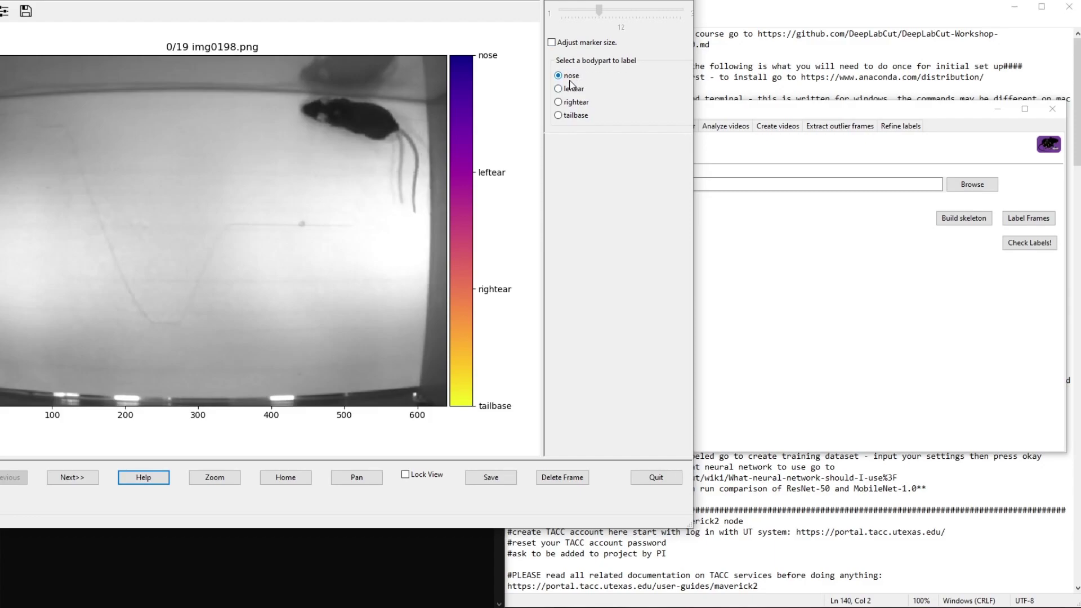
Label nose, ears and tail base on img0198.png, shrinking markers and refining nose and leftear
click(303, 111)
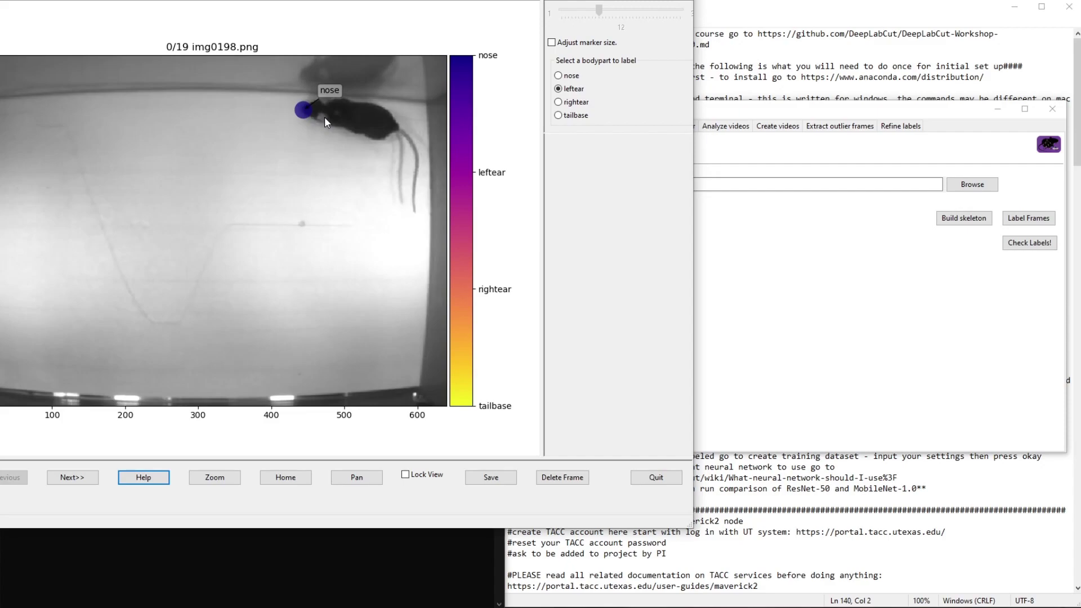
click(324, 117)
click(325, 102)
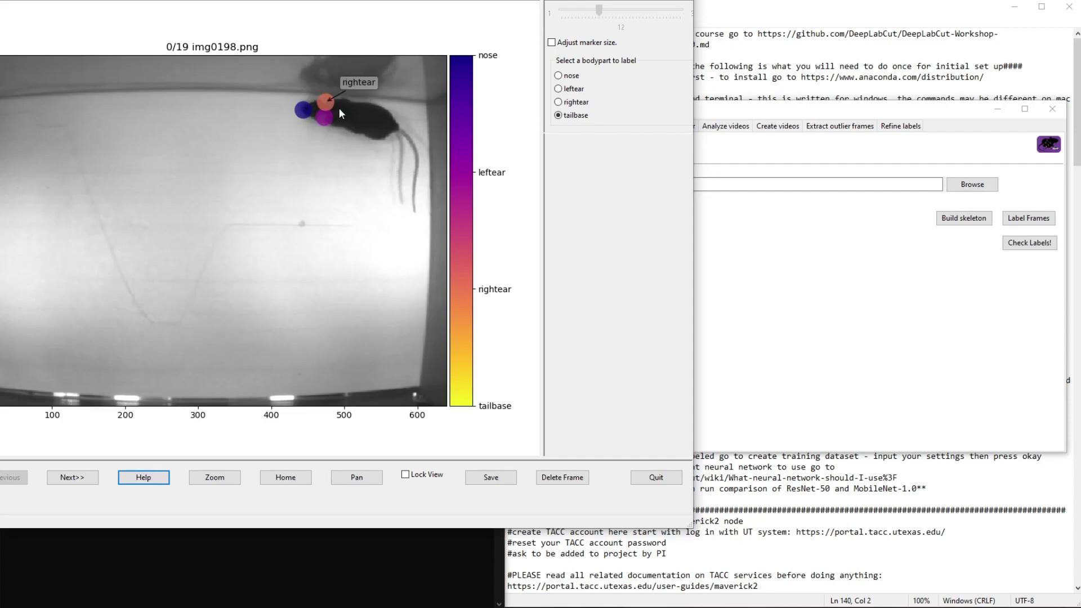
click(397, 127)
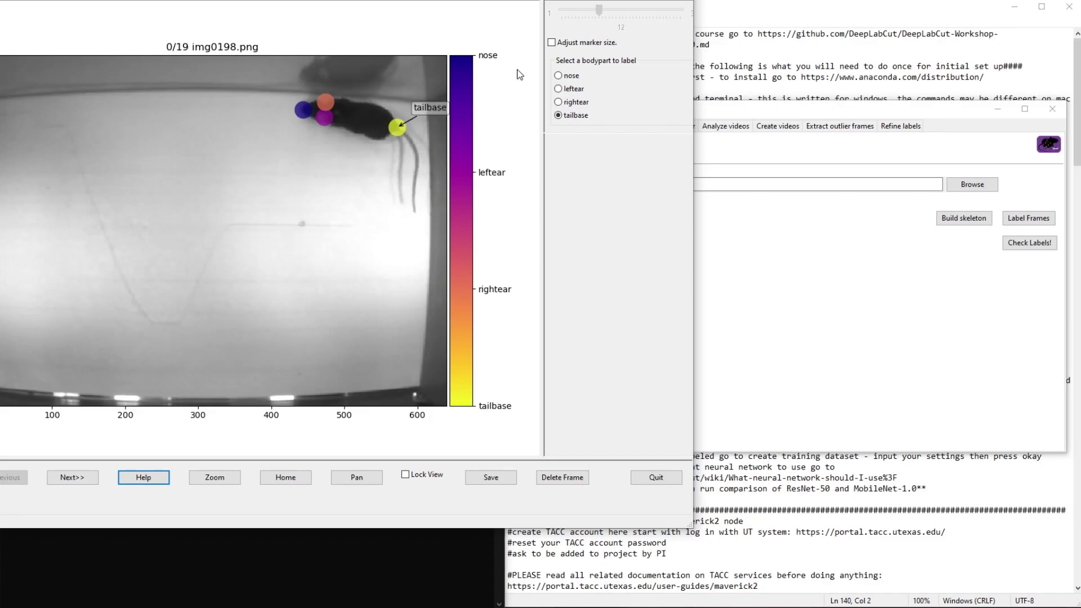
click(552, 43)
drag(599, 10, 571, 14)
click(236, 479)
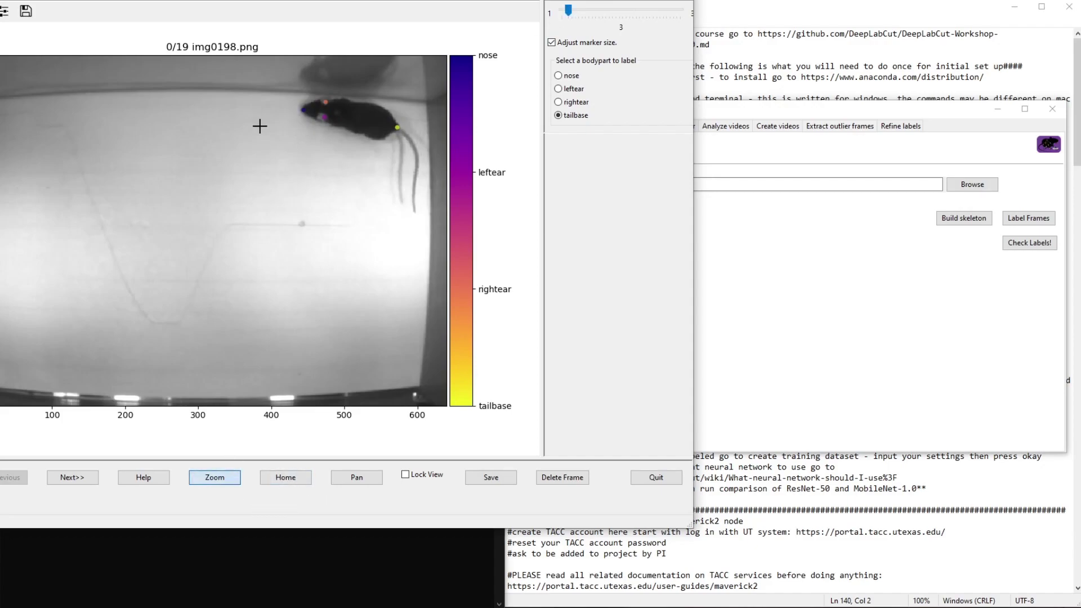
drag(268, 75, 433, 188)
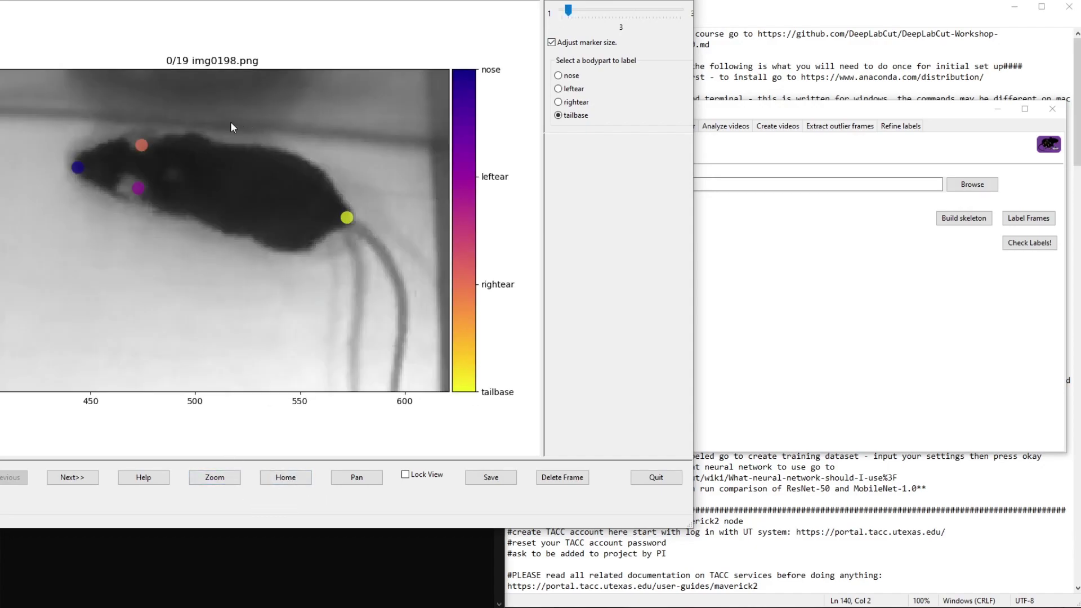
drag(145, 187, 142, 147)
drag(77, 167, 76, 161)
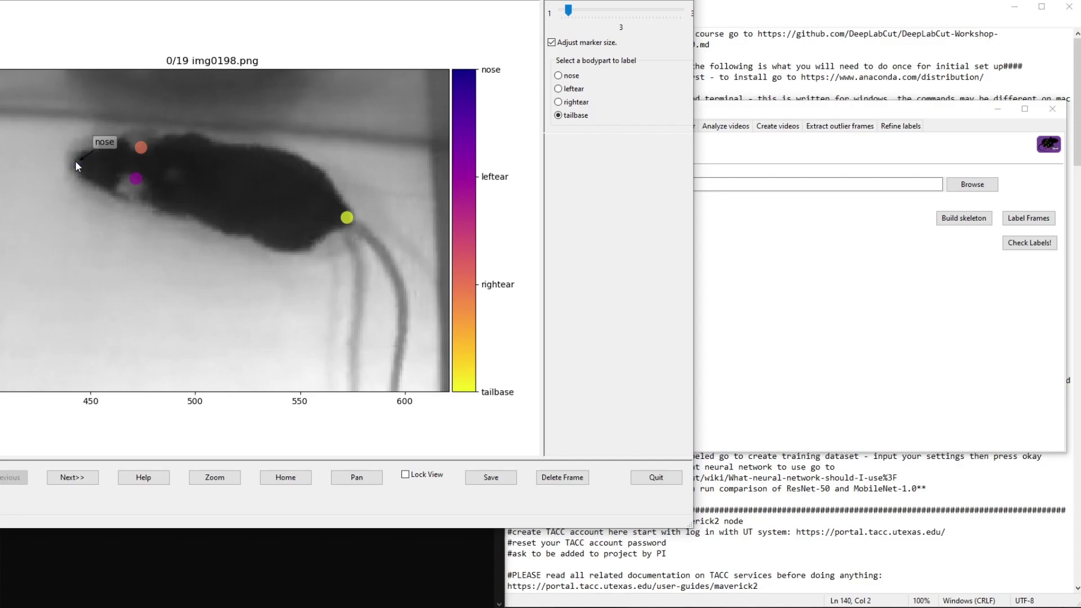
click(73, 478)
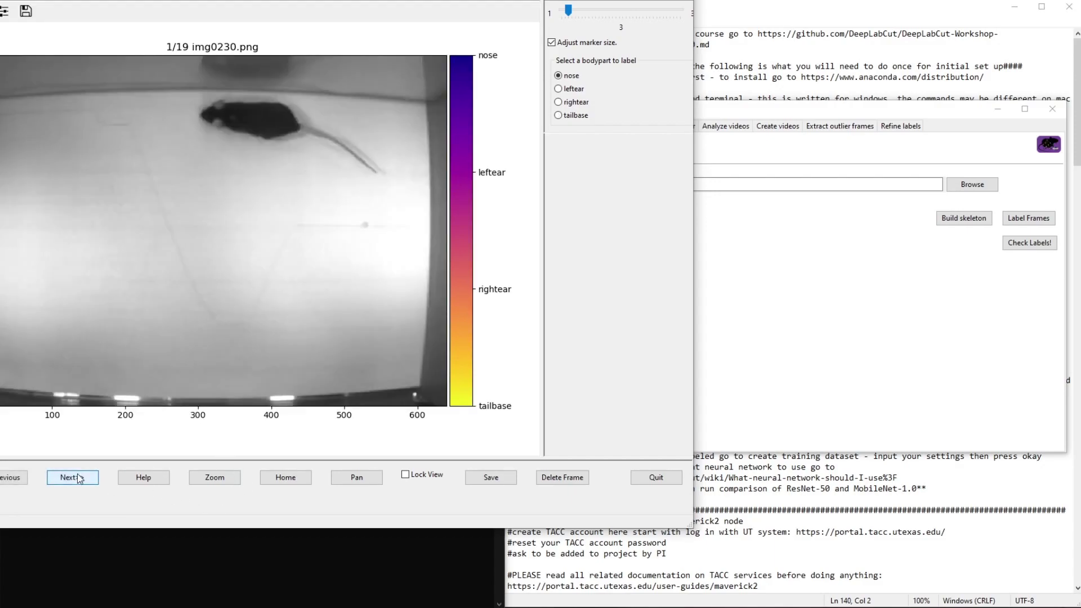
Label the mouse's body parts on frames img0230.png and img0324.png
click(203, 114)
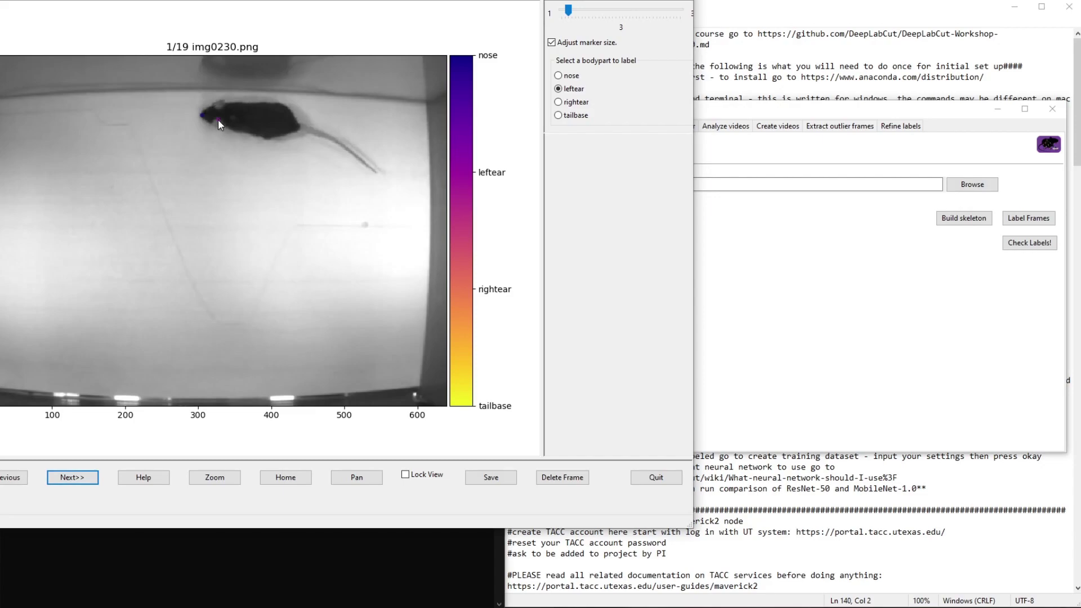
click(217, 119)
click(219, 107)
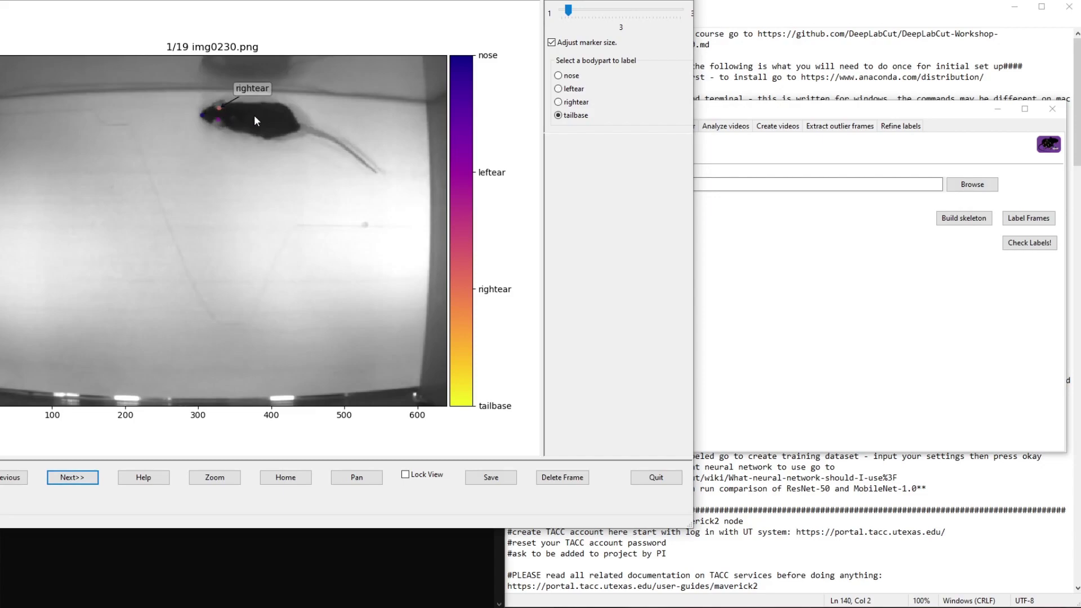
click(299, 128)
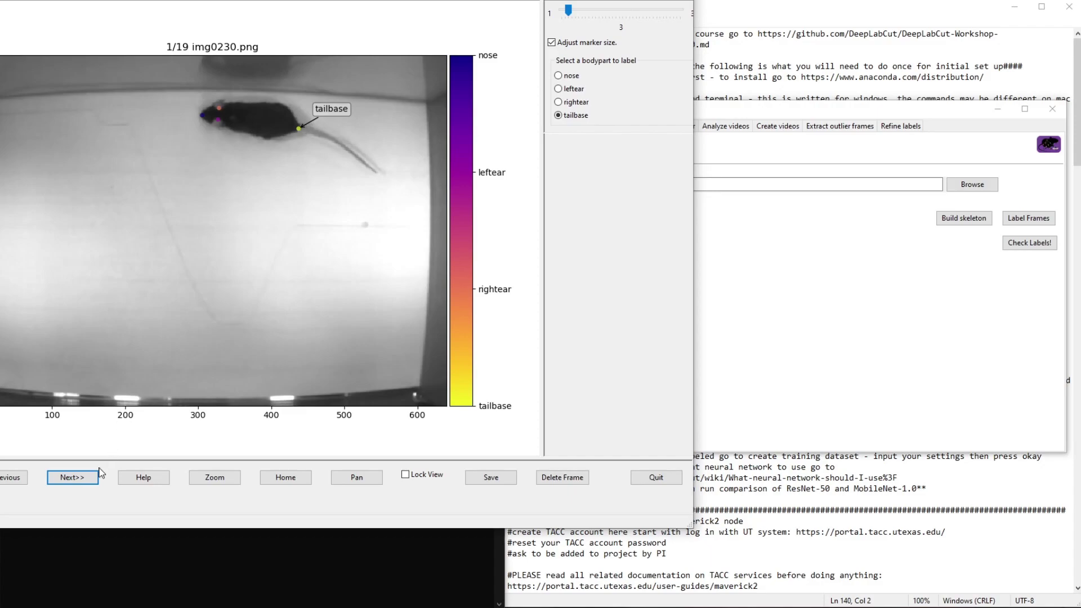
click(83, 481)
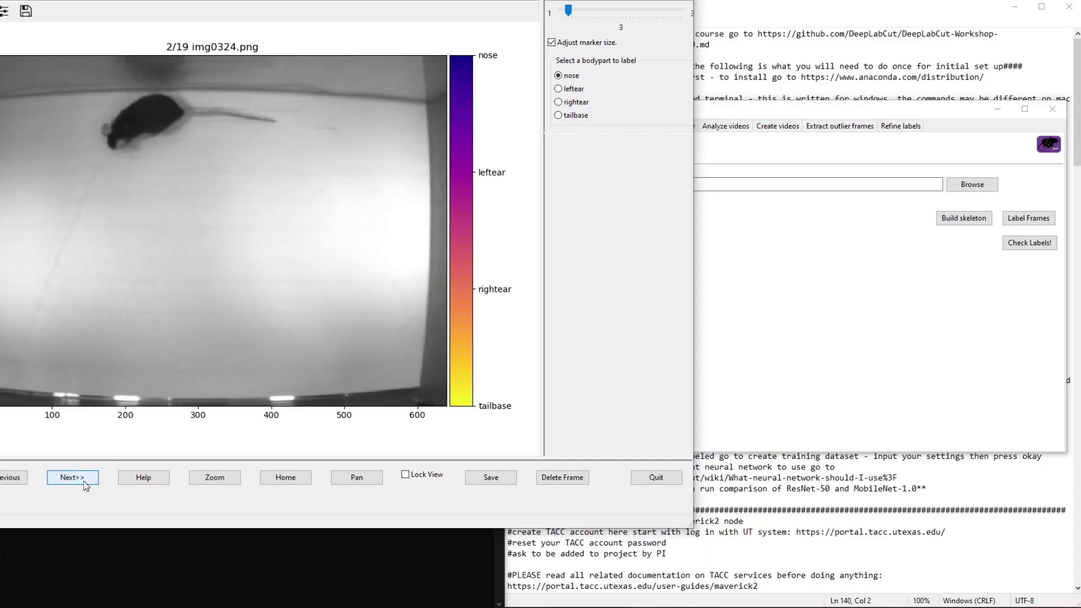
click(110, 146)
click(121, 140)
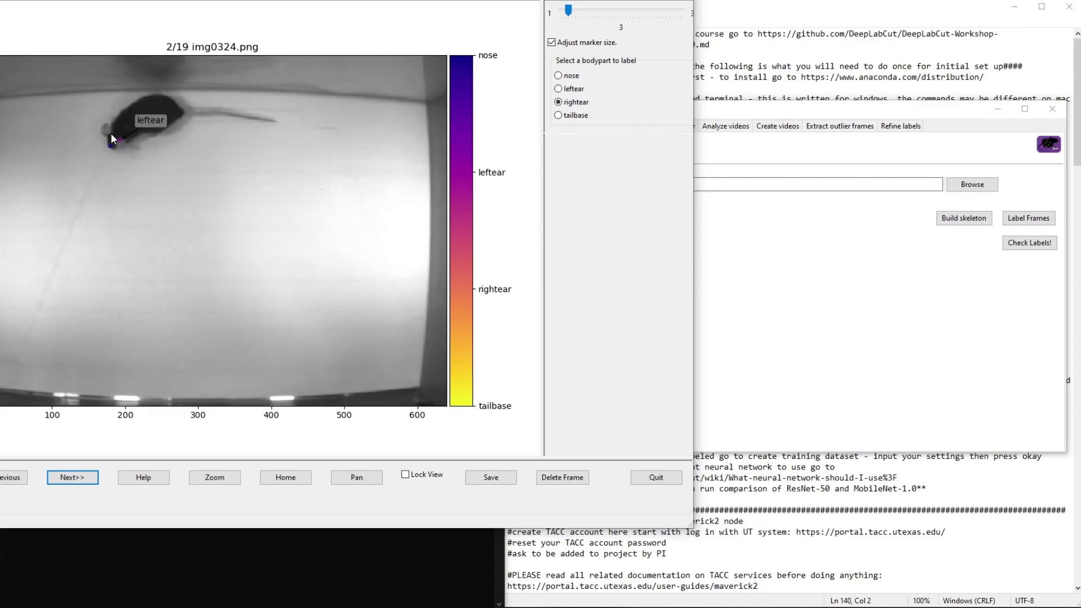
click(110, 133)
mouse_move(119, 140)
click(87, 480)
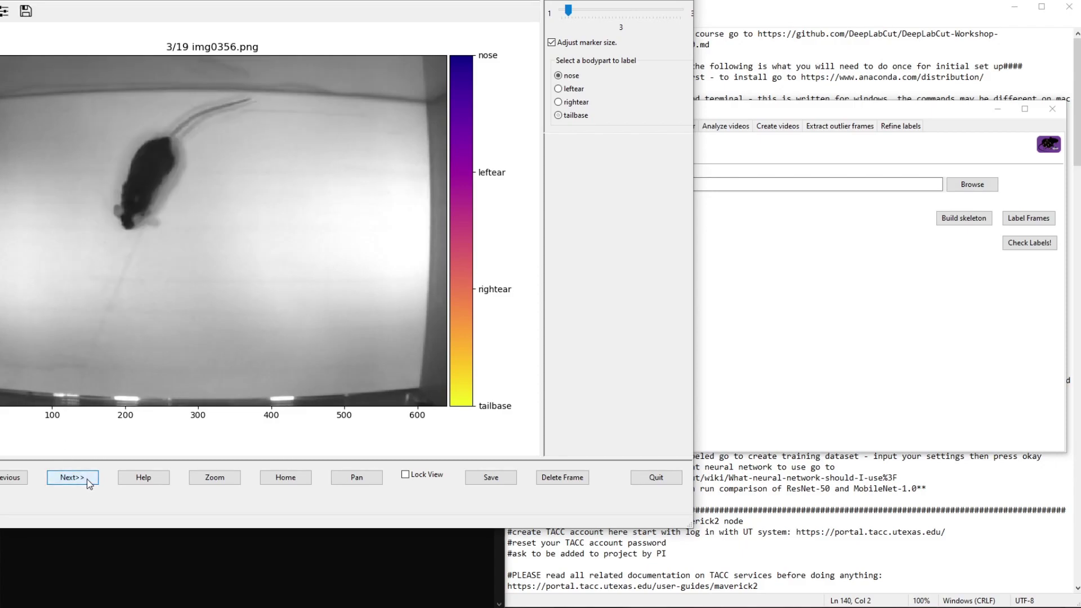
Label nose, leftear, rightear and tailbase on img0356.png and img0363.png
click(572, 93)
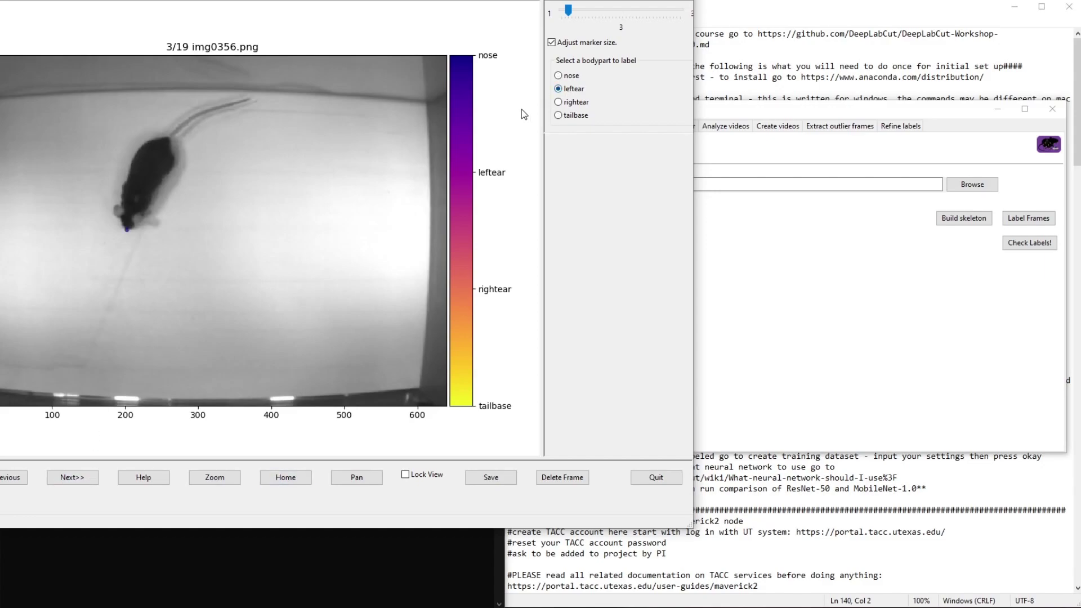
click(137, 217)
click(123, 213)
click(167, 140)
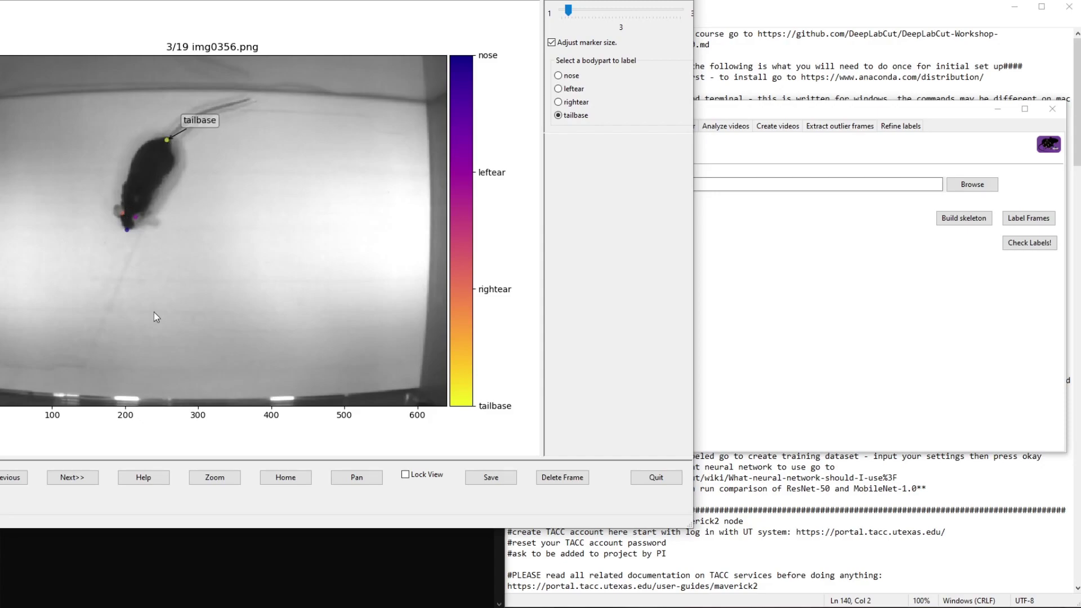
click(90, 481)
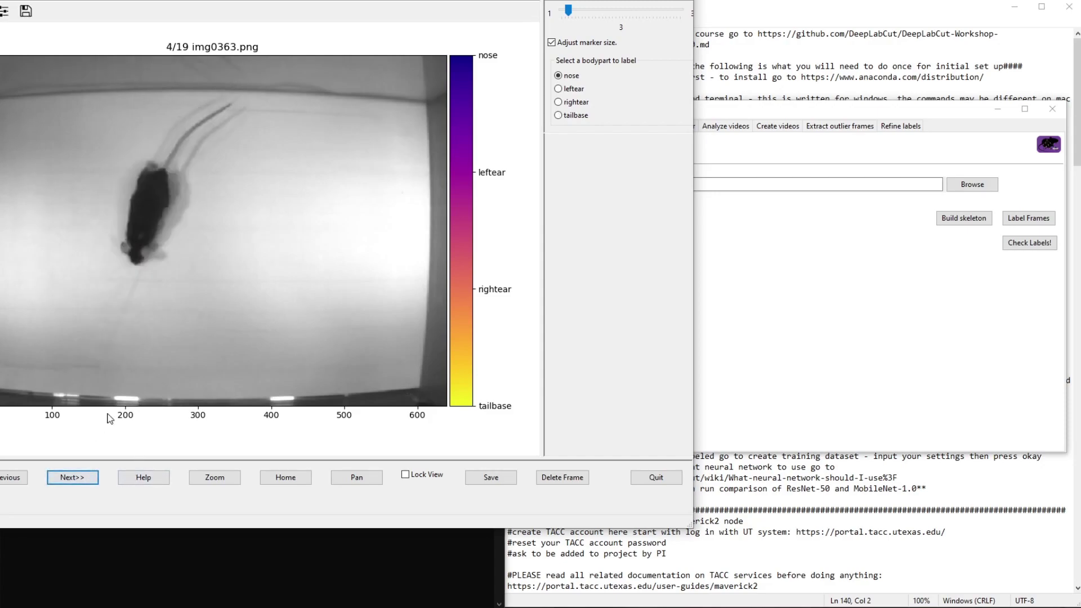
click(137, 265)
click(140, 251)
click(131, 250)
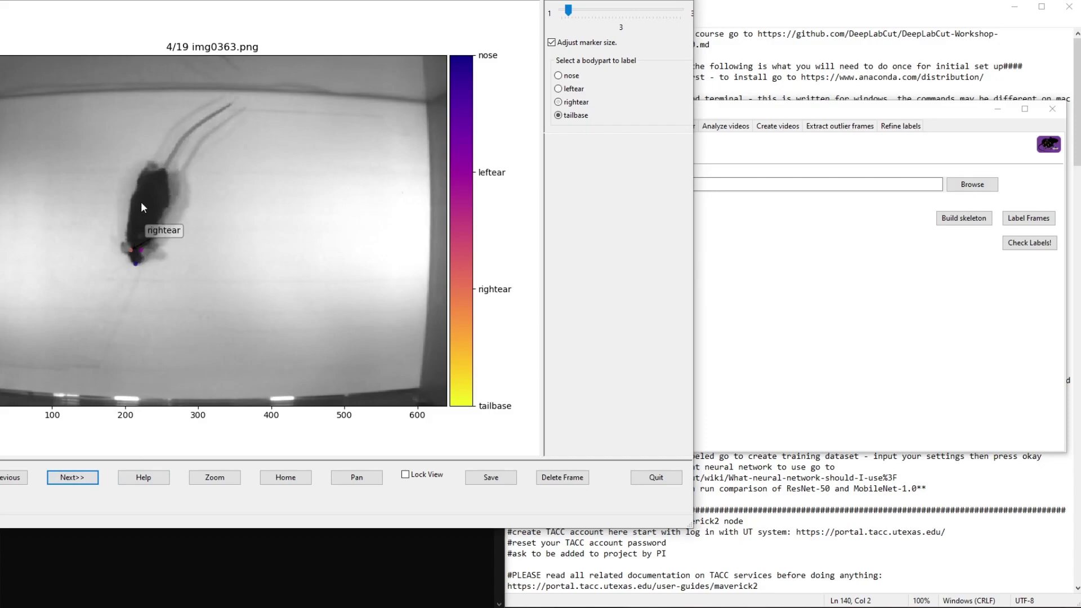
click(164, 169)
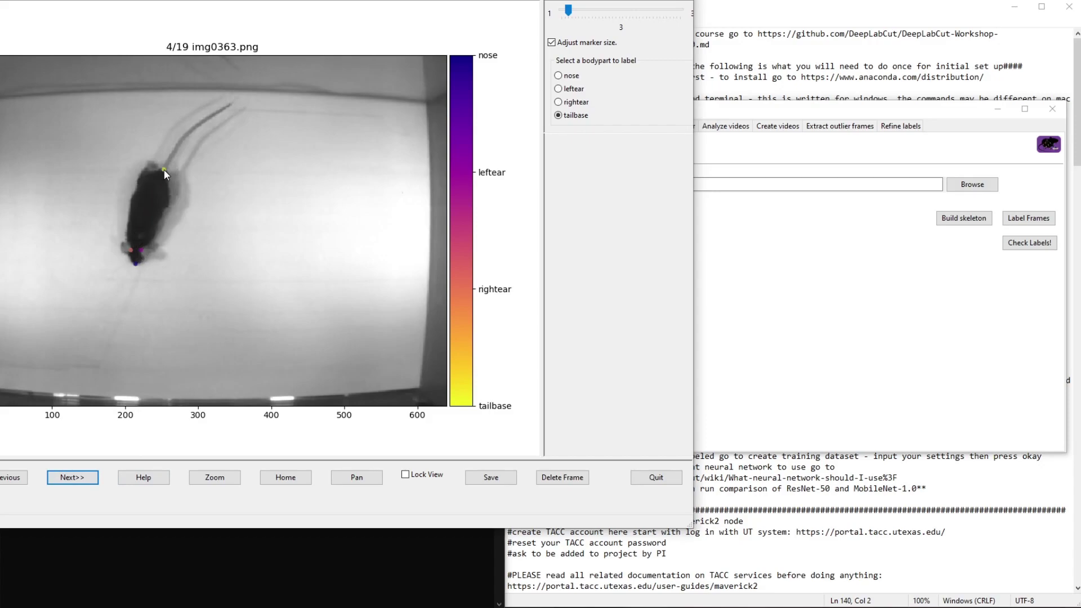
click(76, 481)
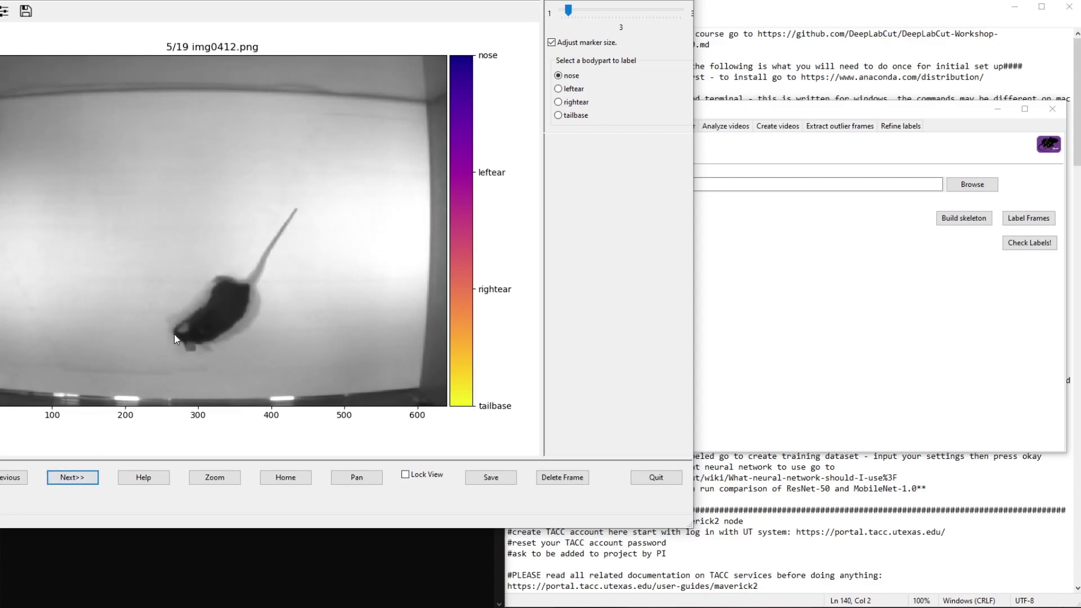
Mark the nose, left ear, right ear and tail base on frames 5 through 8
click(174, 334)
click(191, 342)
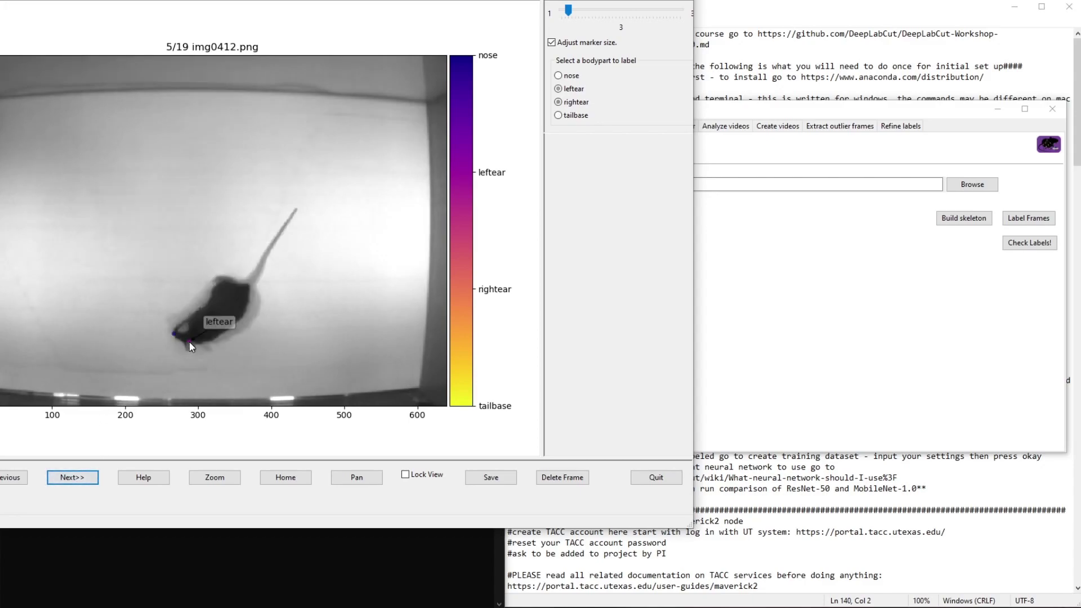
click(187, 333)
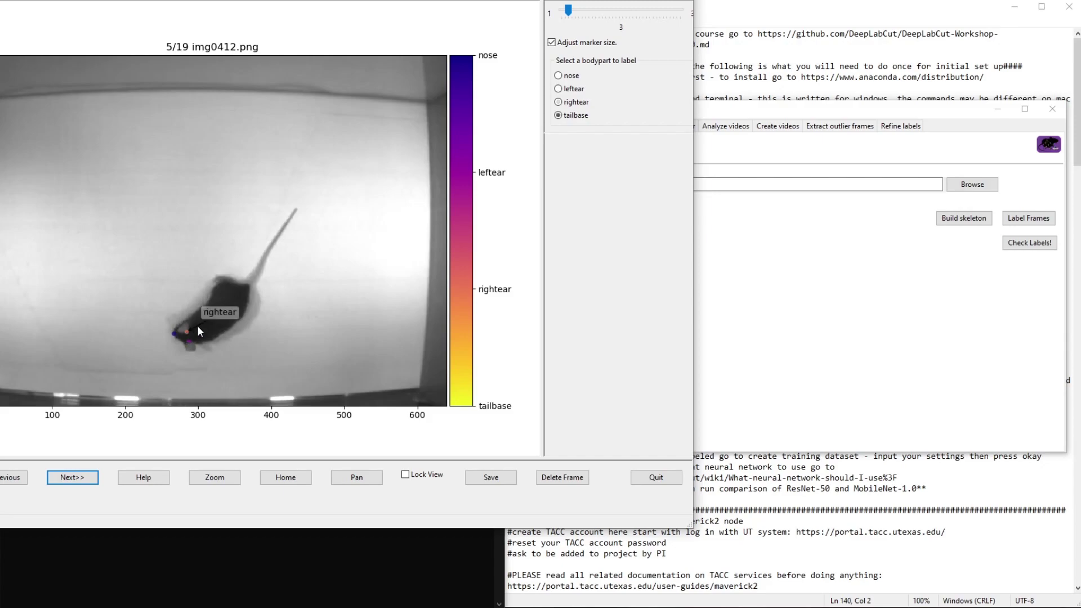
click(248, 288)
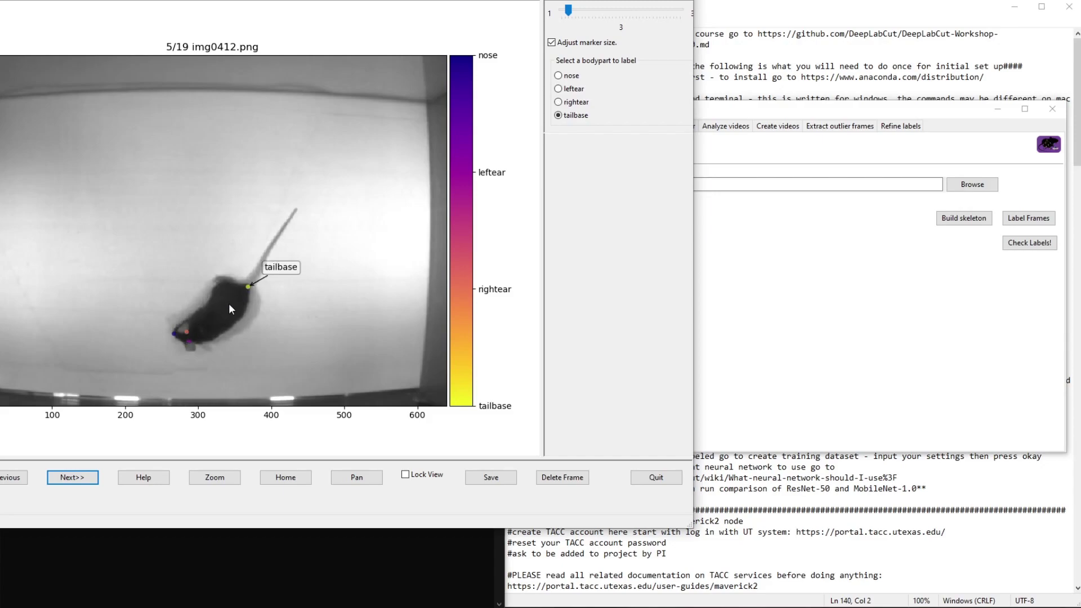
click(93, 482)
click(55, 140)
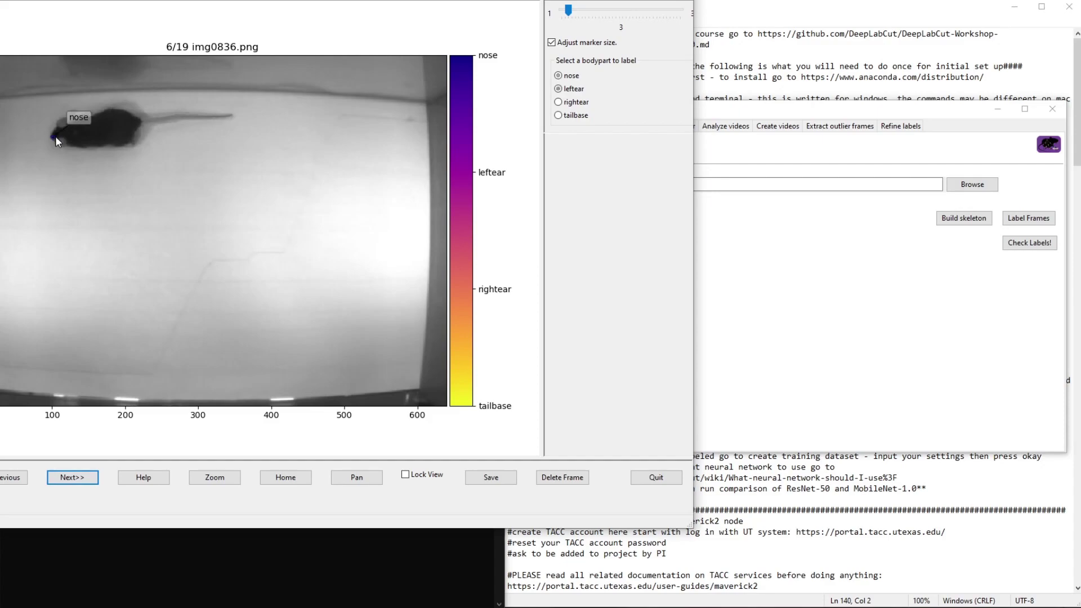
click(79, 127)
key(Right)
click(10, 152)
click(18, 157)
click(86, 130)
click(73, 477)
click(113, 364)
click(118, 358)
click(107, 355)
click(137, 286)
Label the four body parts on frames 9 through 13
click(94, 473)
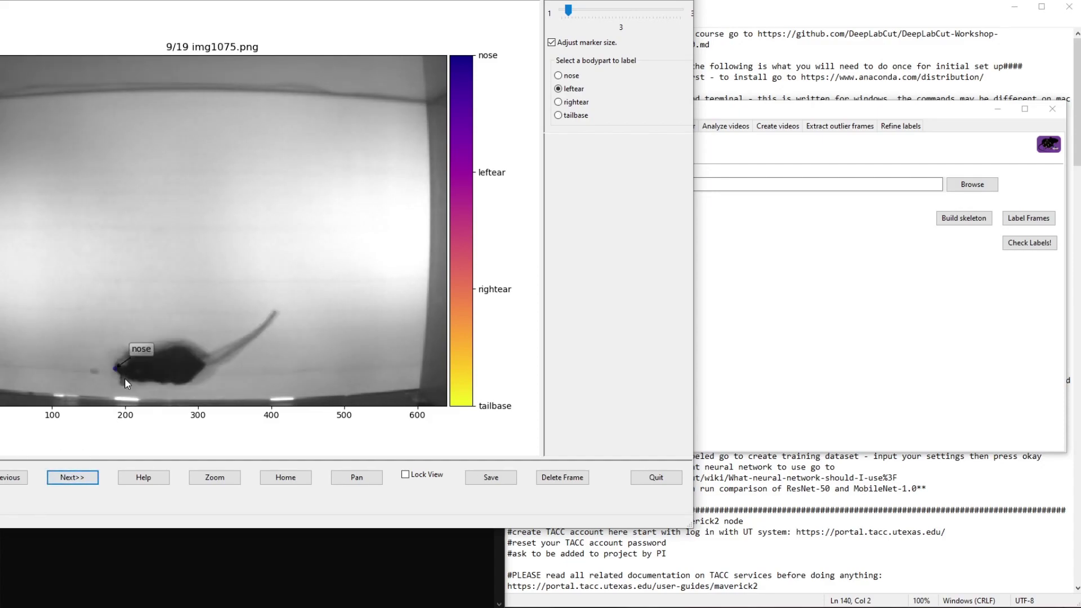
key(Right)
click(266, 356)
click(281, 367)
click(282, 357)
click(354, 372)
key(Right)
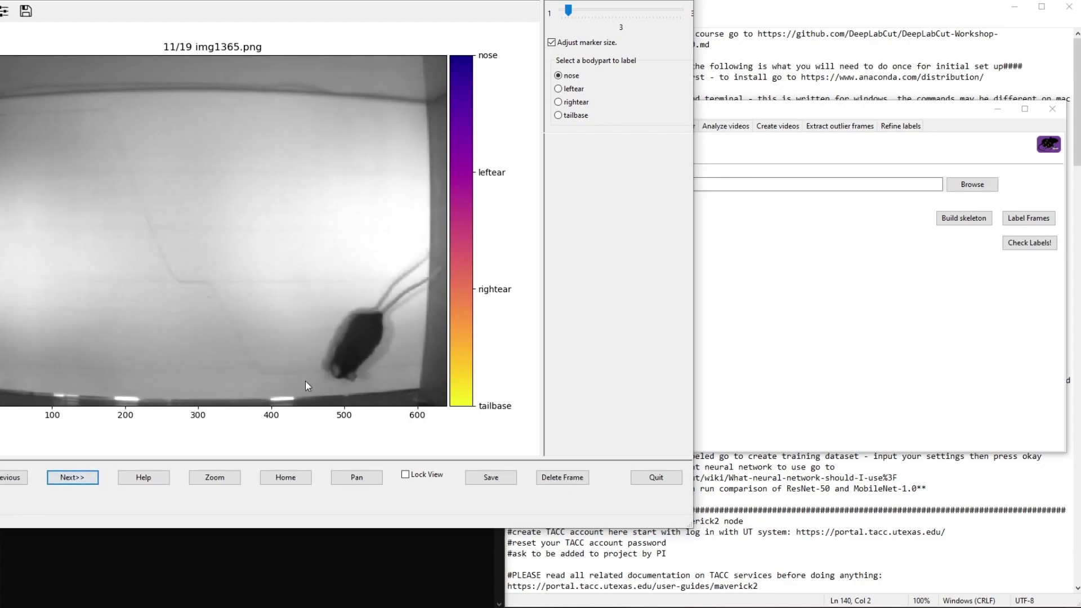
click(319, 373)
click(332, 364)
click(342, 360)
click(380, 314)
key(Right)
click(115, 310)
click(127, 306)
click(125, 325)
click(204, 315)
key(Right)
click(4, 365)
click(13, 367)
click(5, 359)
click(69, 340)
key(Right)
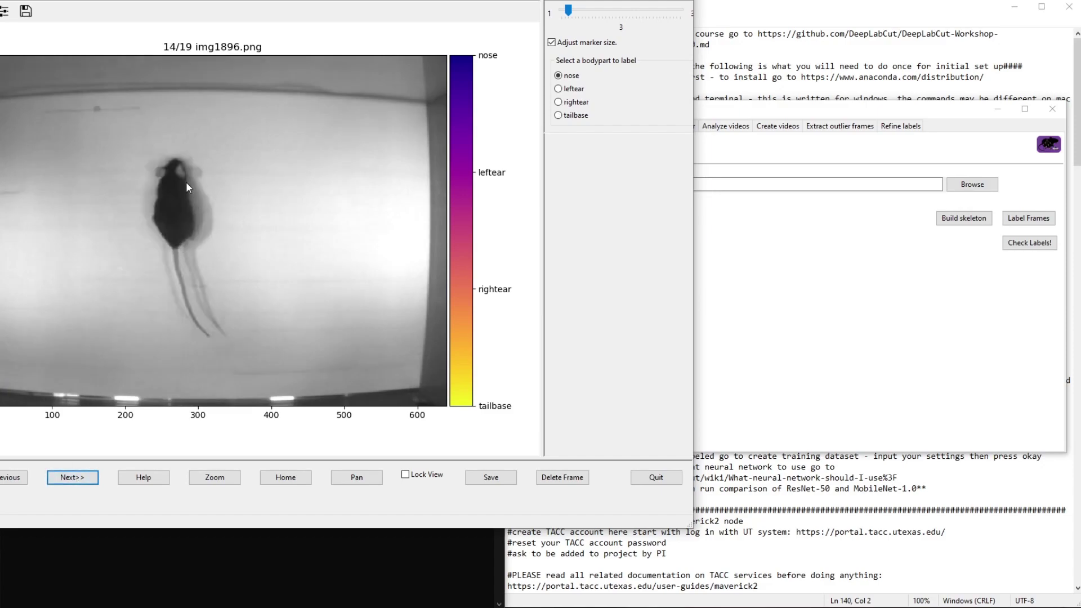
Label frame 14, zoom in to verify its markers, then mark the nose on frame 15
click(176, 161)
click(178, 173)
click(165, 173)
click(176, 251)
drag(309, 374, 99, 119)
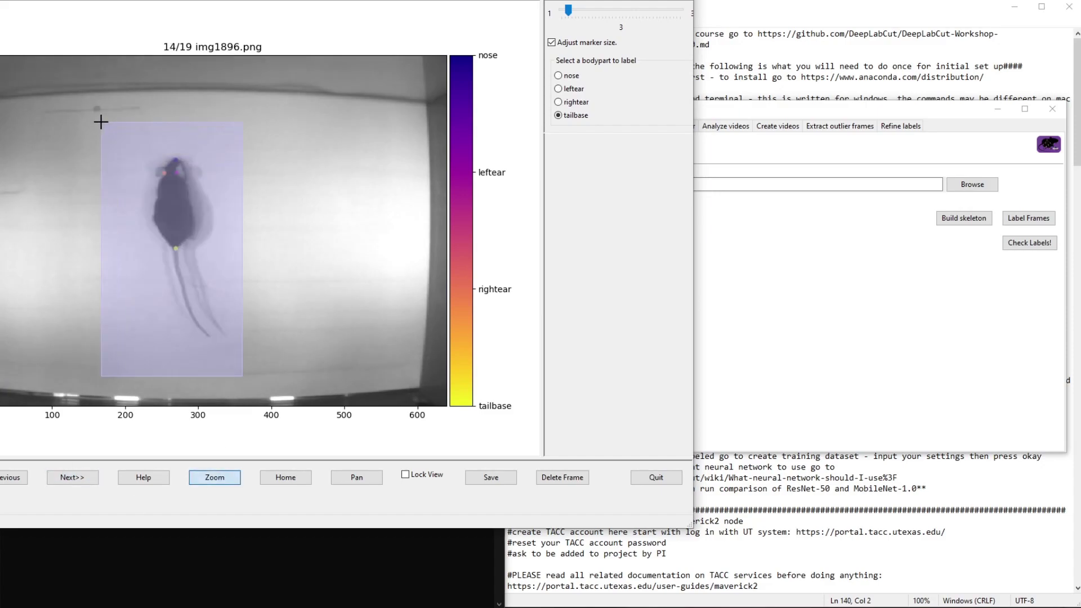
click(214, 131)
key(Right)
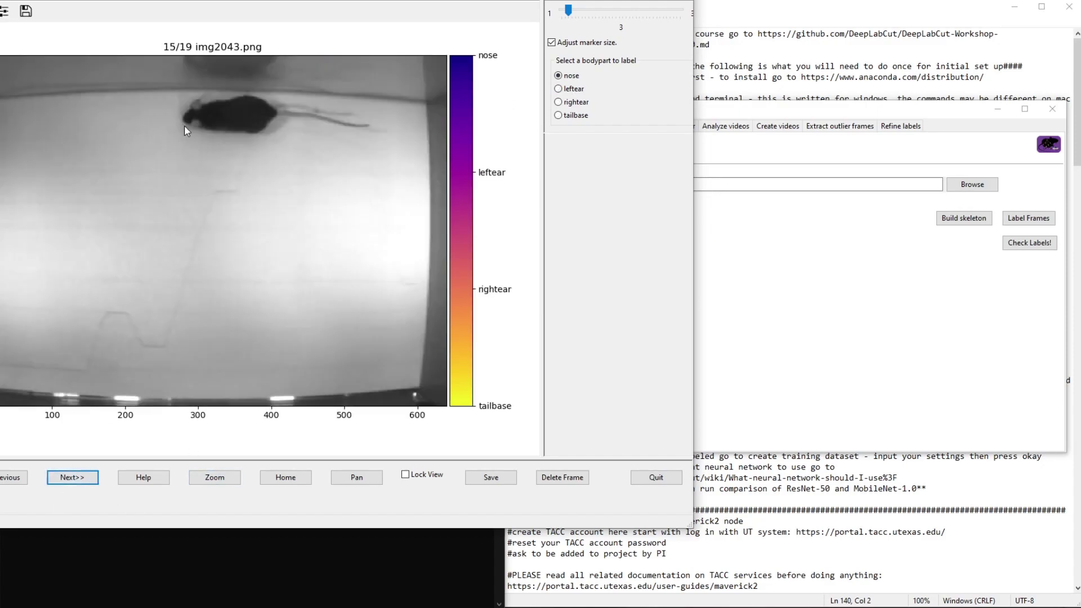
click(199, 111)
key(Right)
Mark nose, ears and tail base on frames 16 through 19, reaching 19/19
click(61, 274)
click(67, 264)
click(71, 277)
click(72, 477)
click(3, 265)
click(4, 276)
click(6, 259)
double_click(74, 266)
click(366, 263)
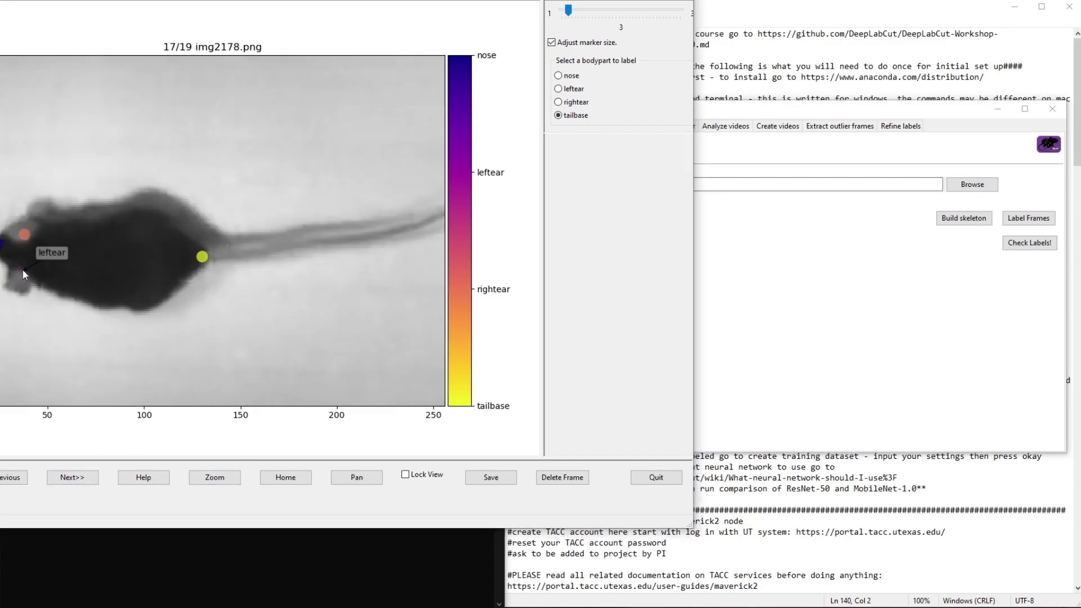
click(95, 479)
click(91, 478)
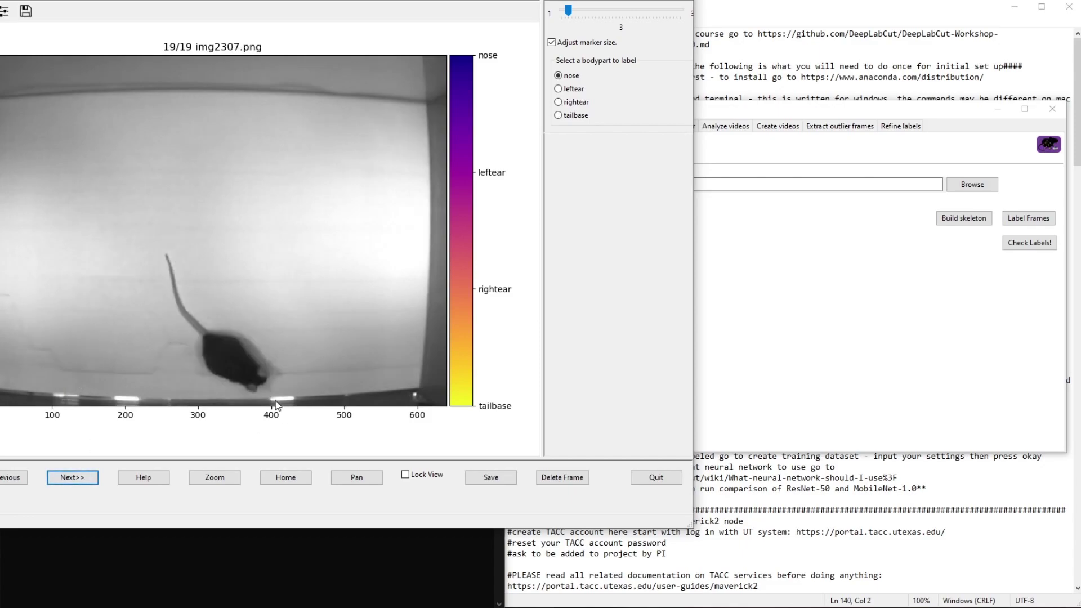
click(266, 383)
click(261, 376)
click(253, 385)
click(90, 478)
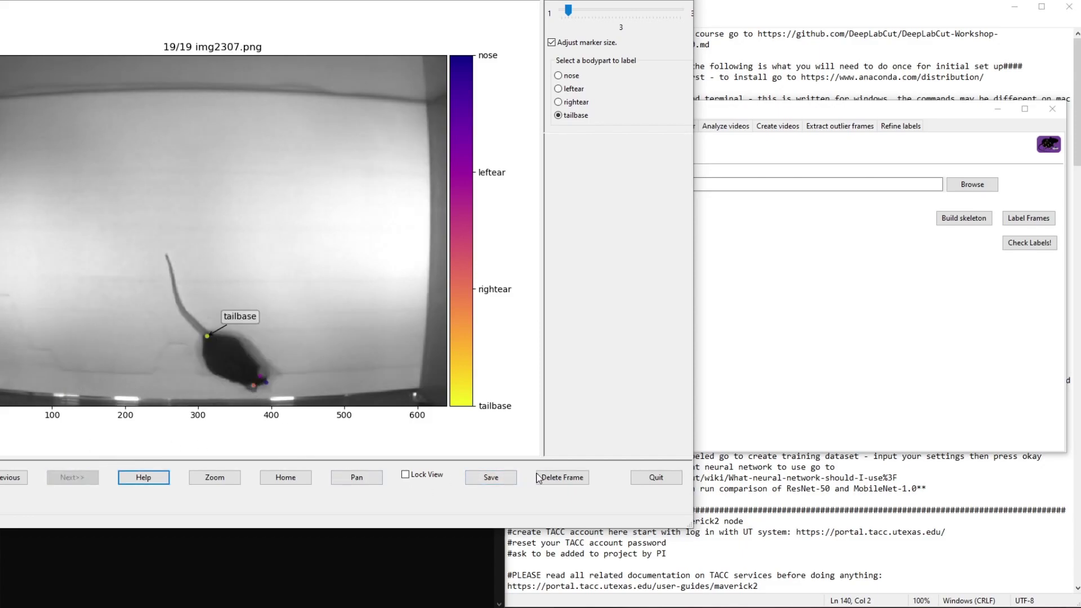
Save all the frame labels and quit the labeling tool
click(488, 486)
click(656, 478)
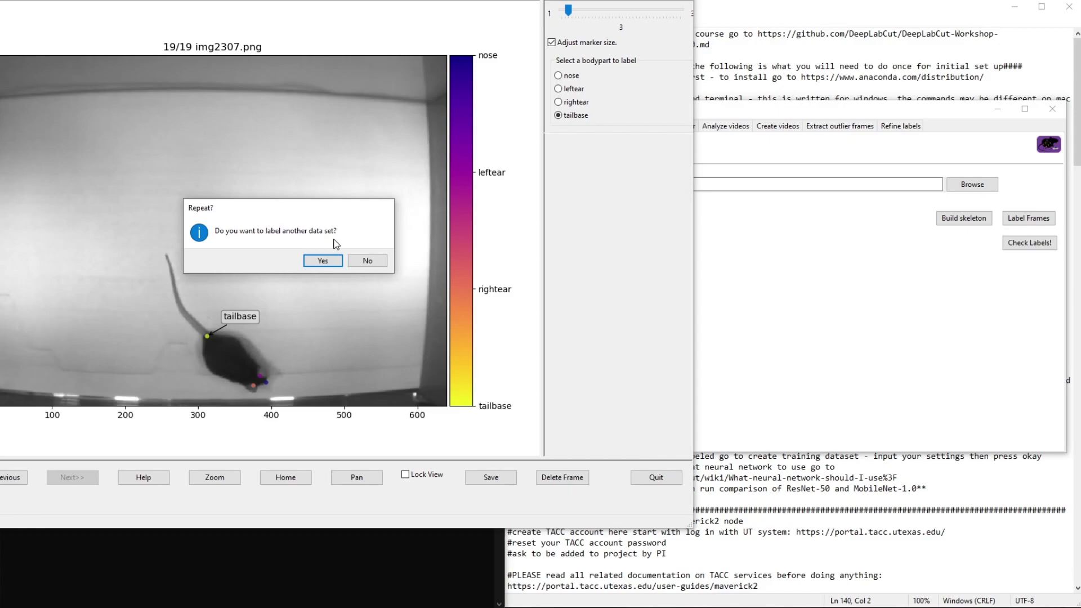
Decline labeling another data set and run Check Labels to plot the labeled frames
click(369, 262)
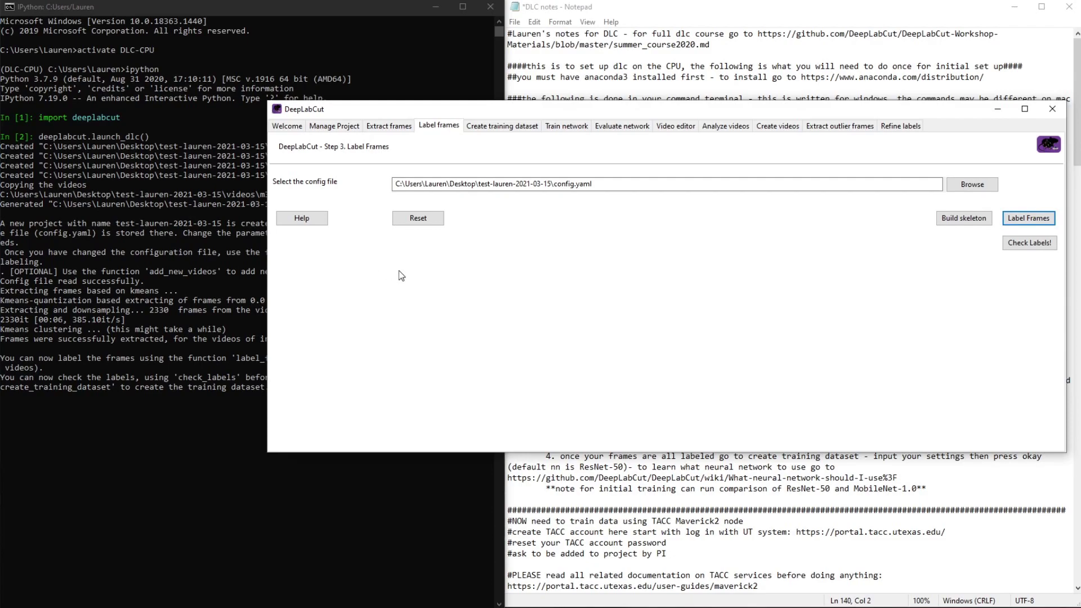
click(1030, 246)
click(766, 286)
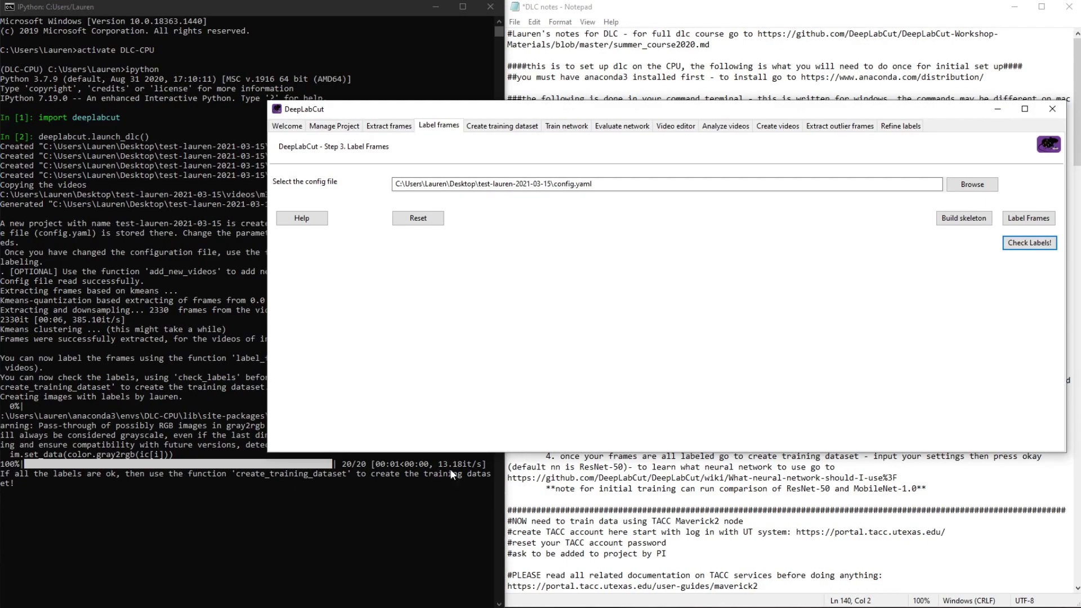
click(508, 130)
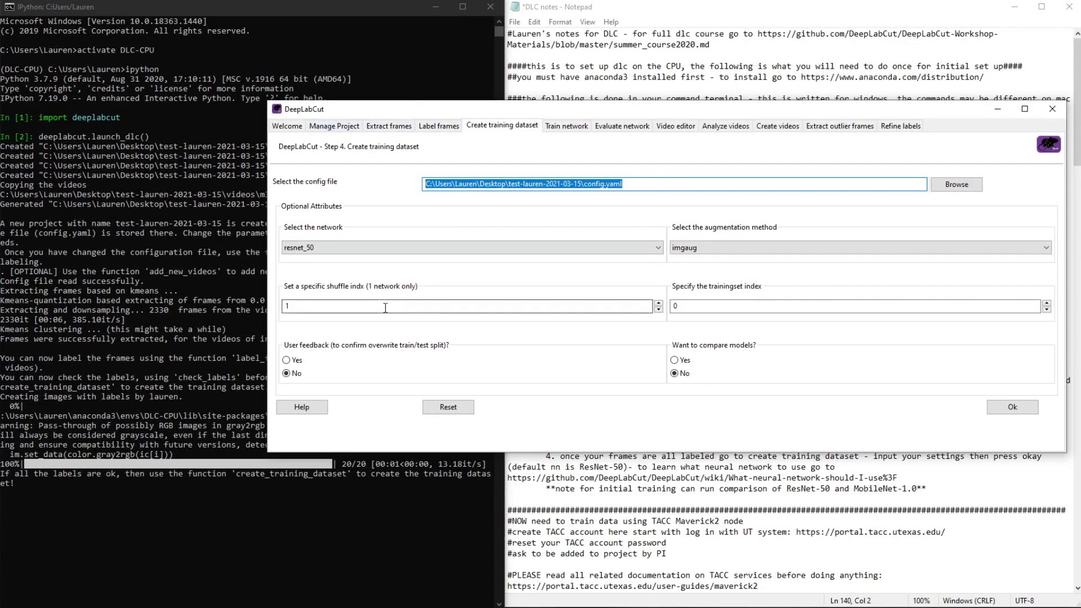
Create the training dataset, keeping resnet_50 as network and imgaug as augmentation
click(483, 246)
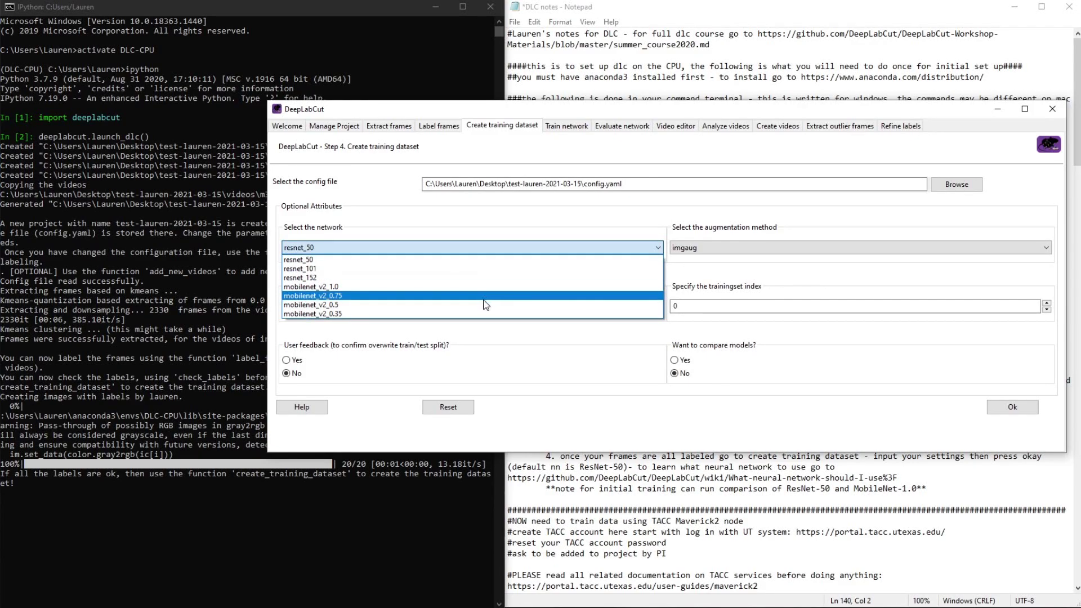
click(573, 225)
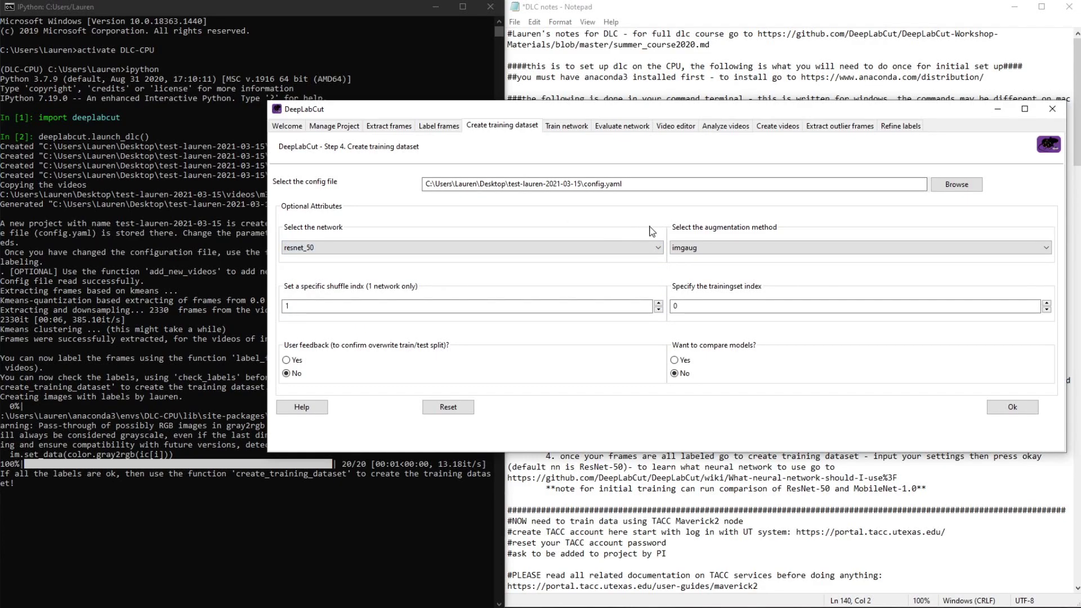
click(696, 255)
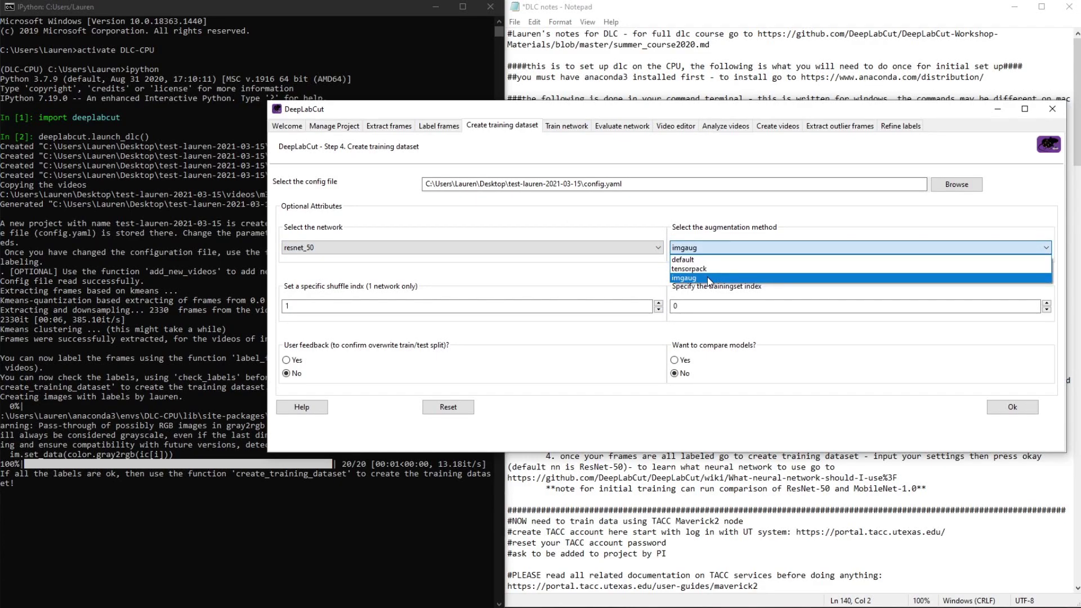
click(708, 278)
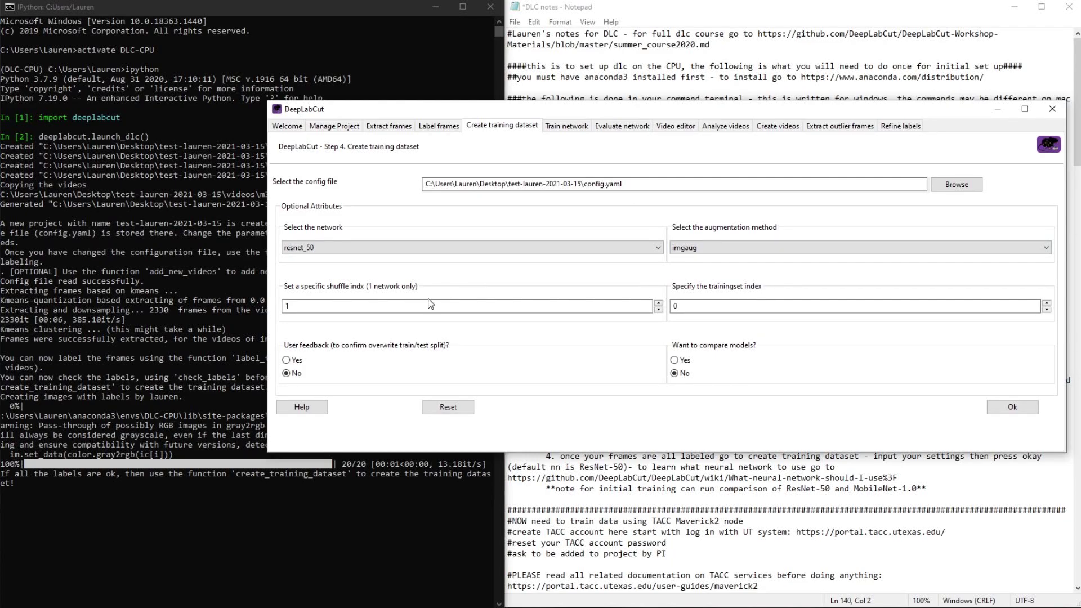
click(1005, 413)
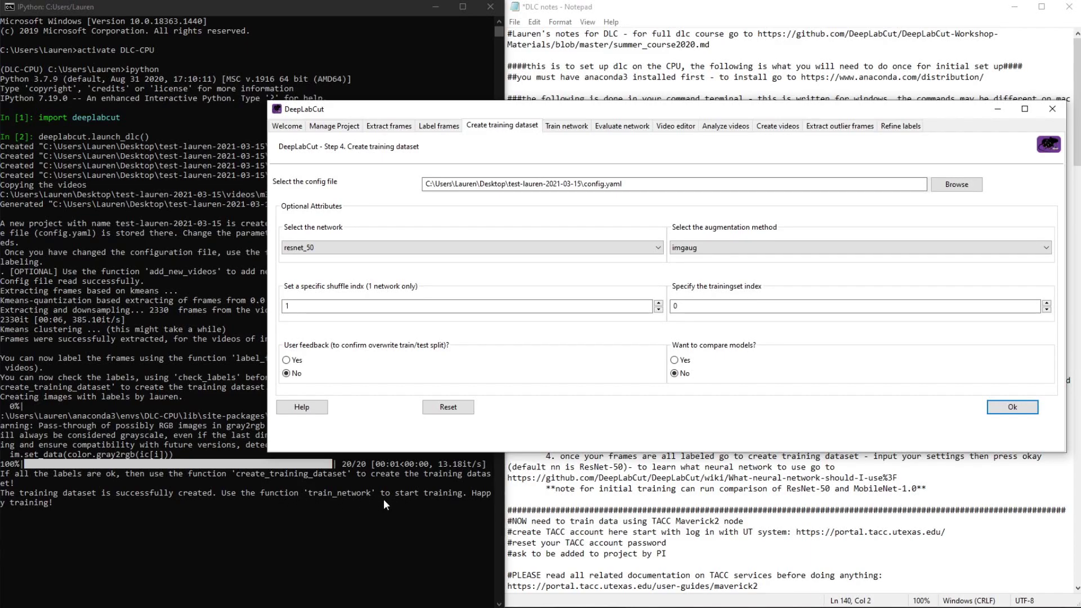
Show the Train network step and move the DeepLabCut window to uncover the notes
click(583, 126)
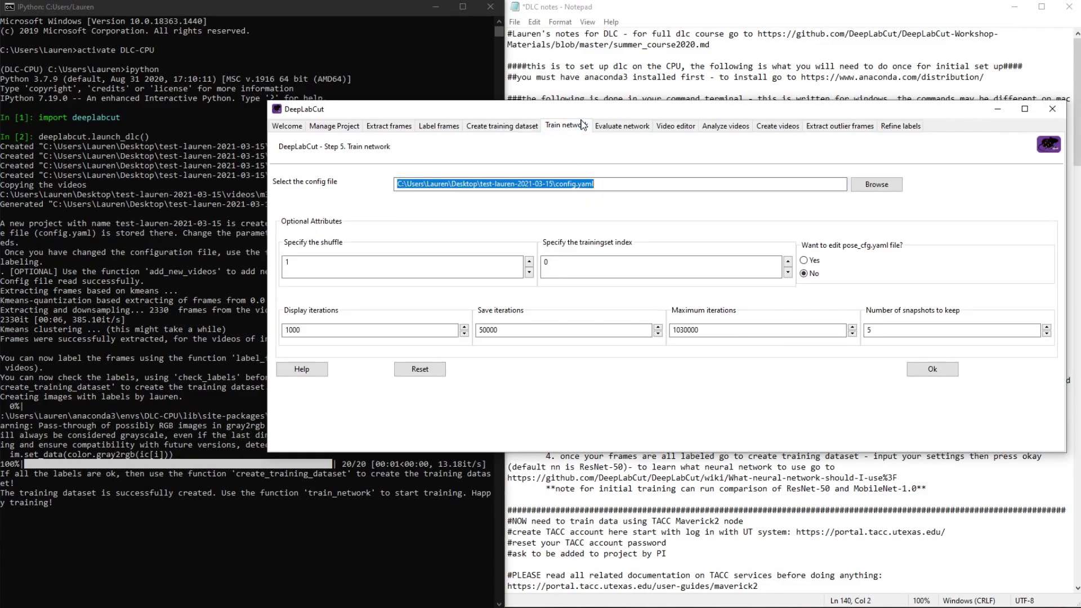
drag(644, 116, 531, 149)
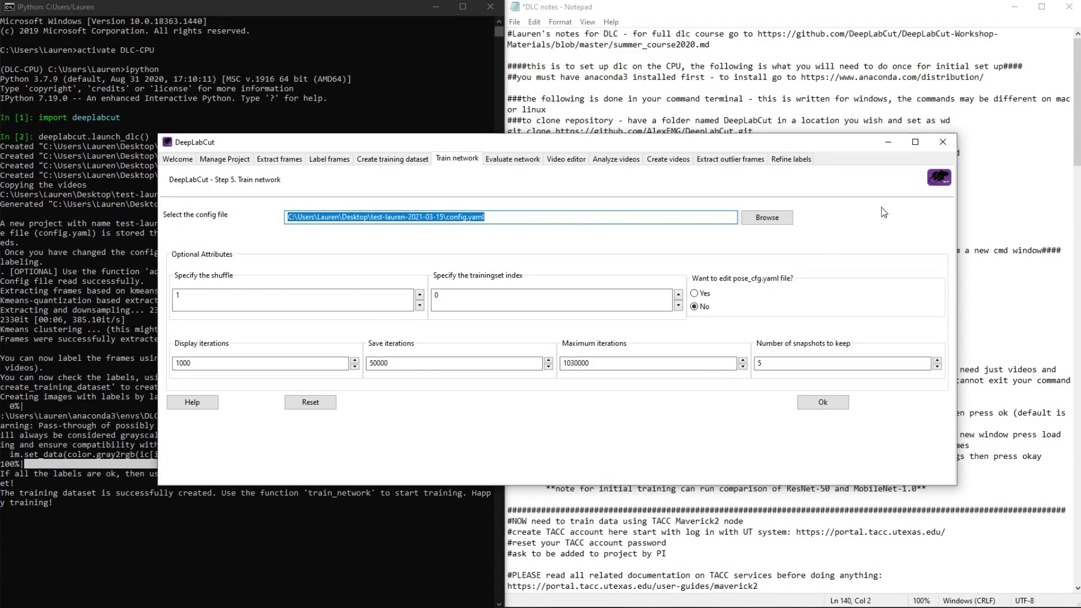
drag(846, 142, 846, 123)
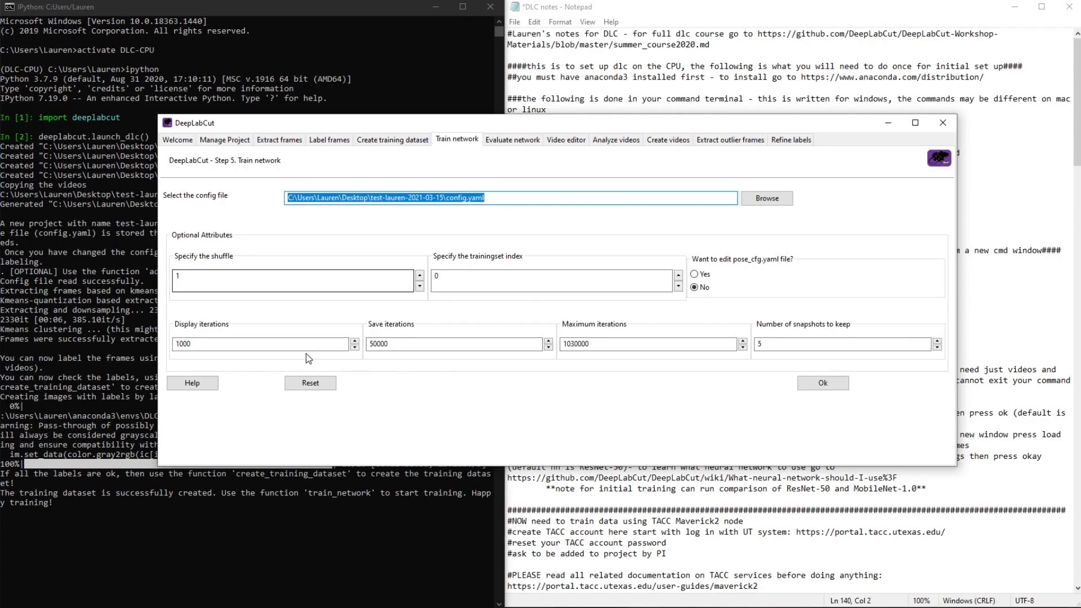
Close the DeepLabCut window without starting training
click(944, 124)
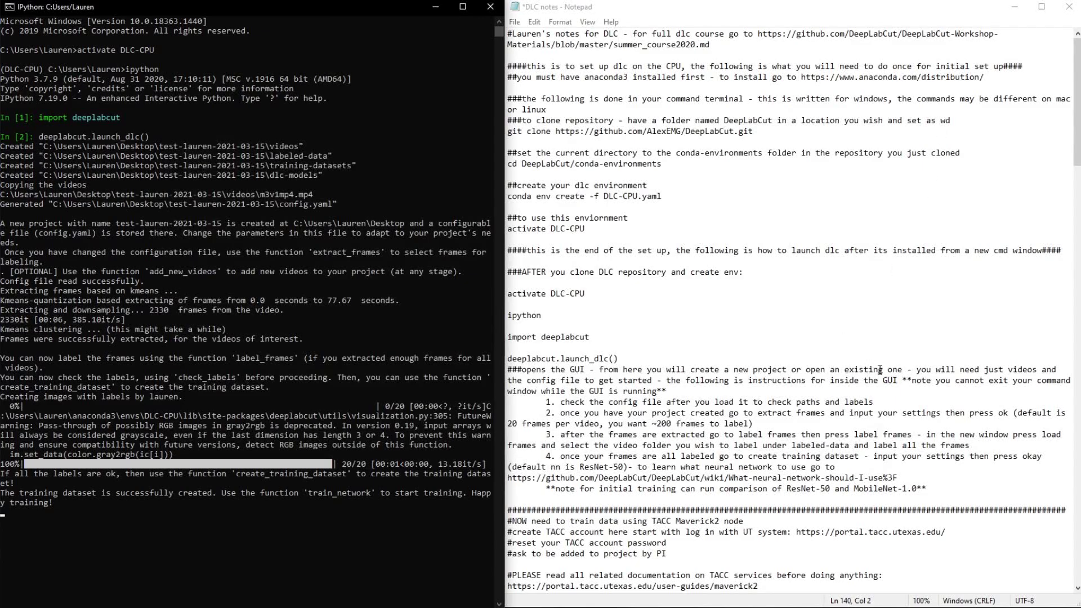